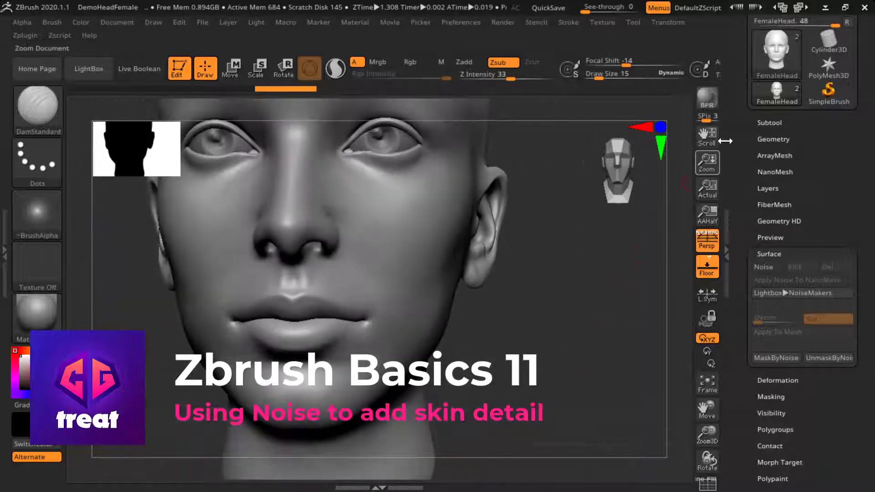
Add surface noise to the female head and open its noise settings.
drag(725, 141, 742, 152)
click(771, 207)
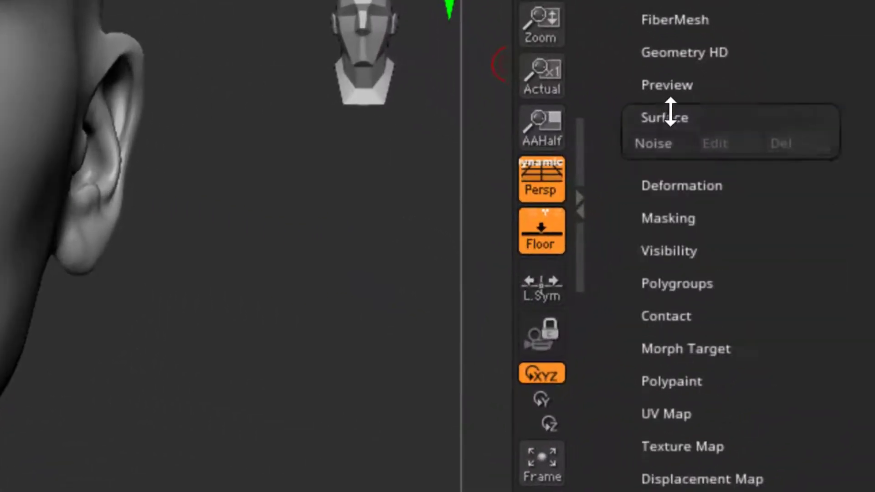
click(672, 117)
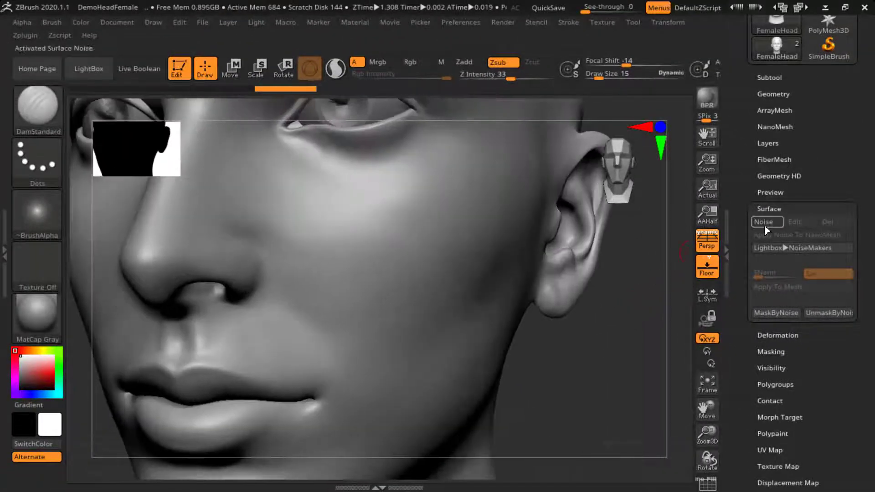
click(763, 222)
Reshape the noise curve with added points that rise steeply to a peak and dip to about V 0.62 at H 0.71.
drag(603, 228, 472, 228)
drag(546, 223, 635, 246)
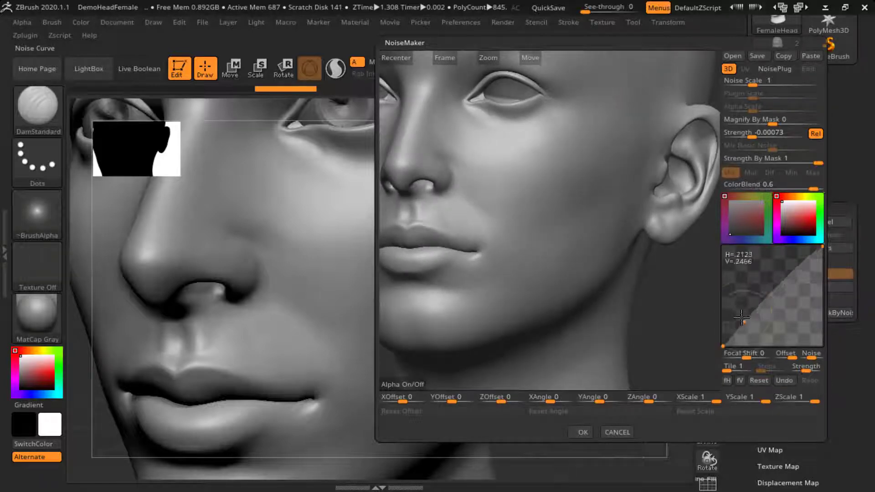
drag(741, 318, 777, 276)
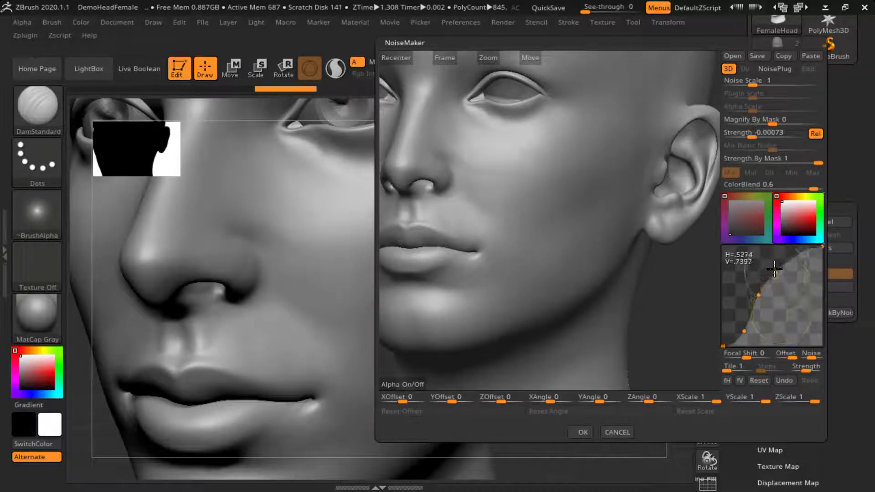
click(773, 264)
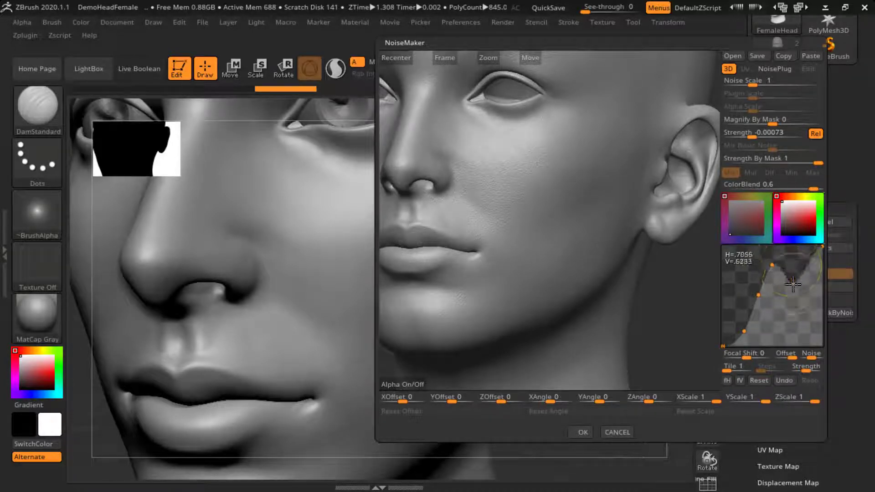
drag(659, 310, 721, 394)
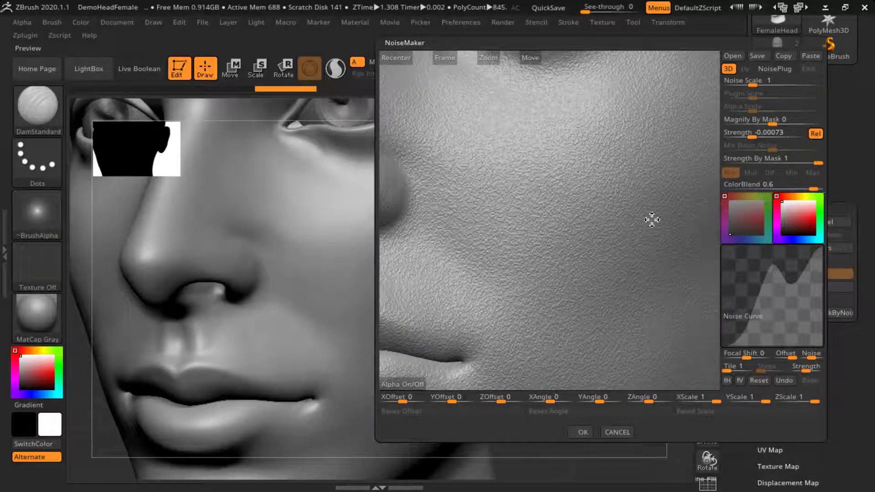
Refine the lower points of the noise curve for a natural skin texture and accept the noise.
drag(657, 319, 676, 303)
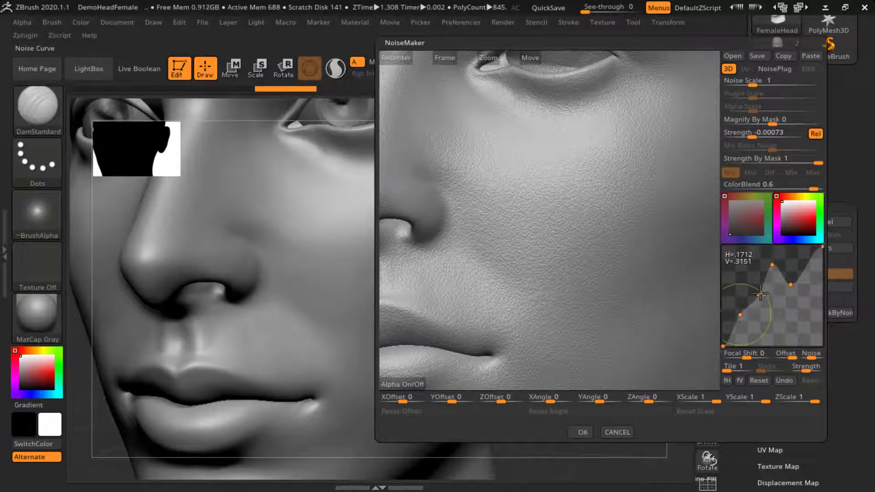
mouse_move(760, 293)
mouse_down()
mouse_move(752, 283)
mouse_move(763, 303)
mouse_up()
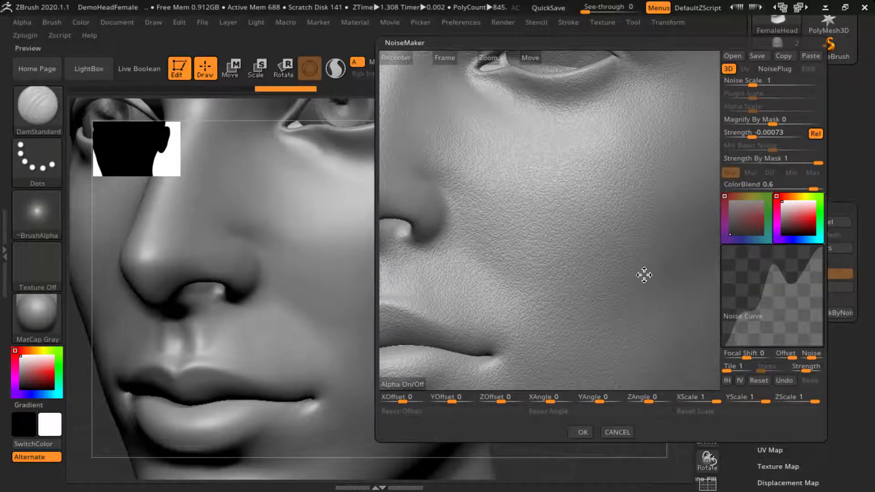
drag(644, 274, 691, 318)
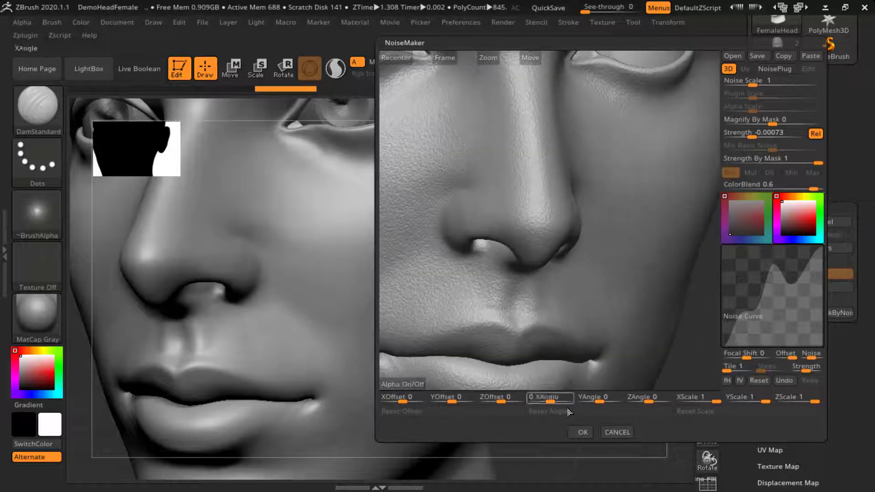
click(584, 433)
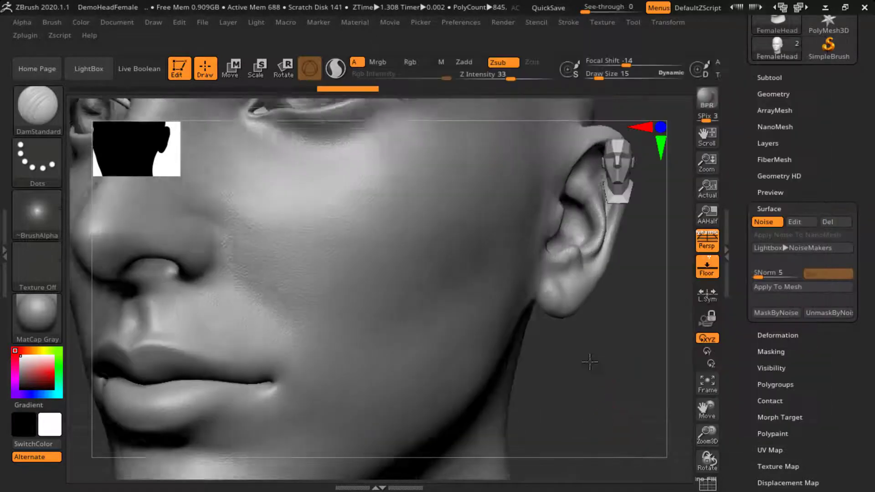
Carve creases below the eye with the DamStandard brush at draw size 15 and soften them with Smooth.
alt+drag(609, 378, 615, 357)
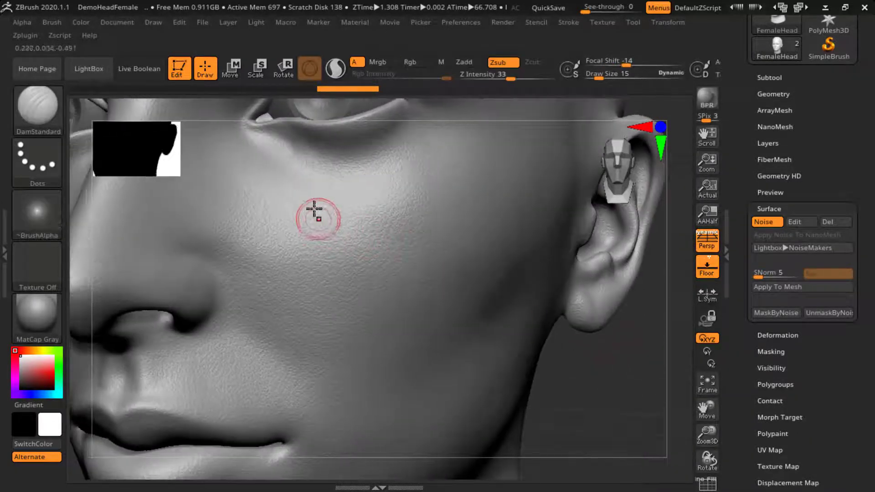
drag(288, 174, 382, 276)
mouse_move(349, 225)
shift+mouse_down()
mouse_move(280, 169)
mouse_move(392, 250)
shift+mouse_up()
key(shift)
drag(582, 368, 575, 417)
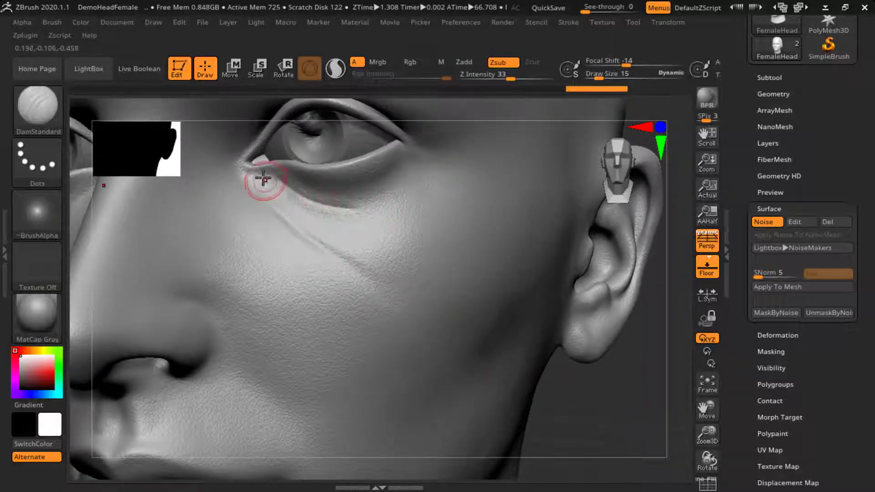
shift+drag(259, 176, 274, 179)
mouse_move(315, 198)
mouse_down()
mouse_move(370, 204)
mouse_move(312, 200)
mouse_up()
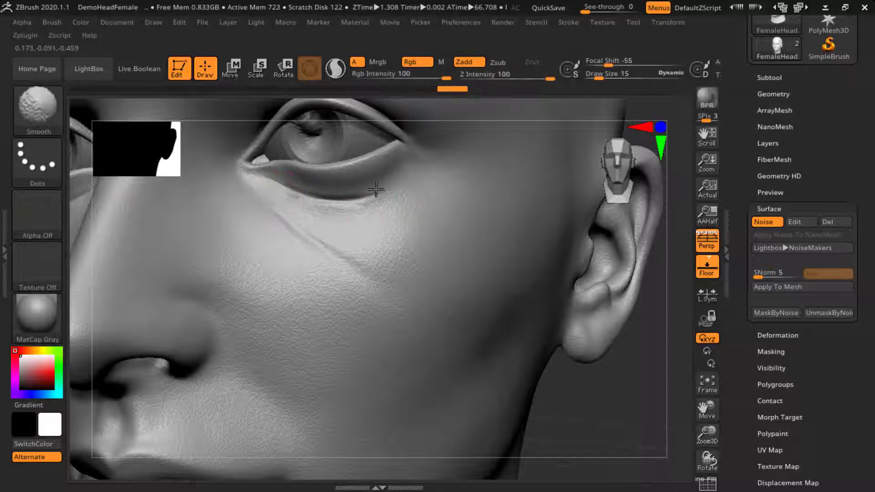
drag(395, 211, 341, 203)
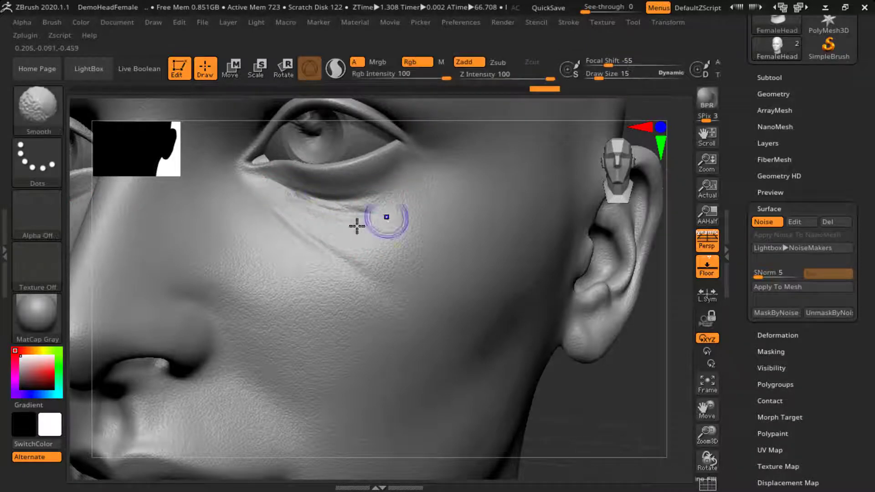
Build up the cheekbone with the Clay brush at draw size 58 and smooth it.
click(38, 111)
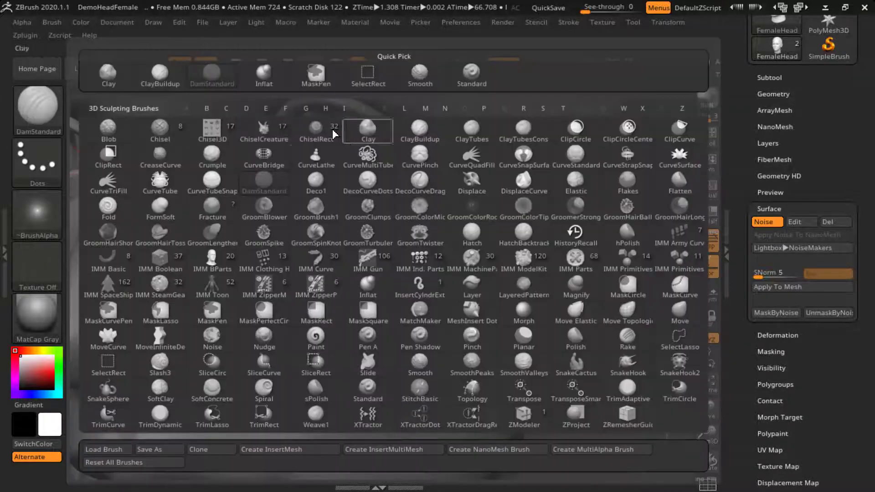
click(109, 75)
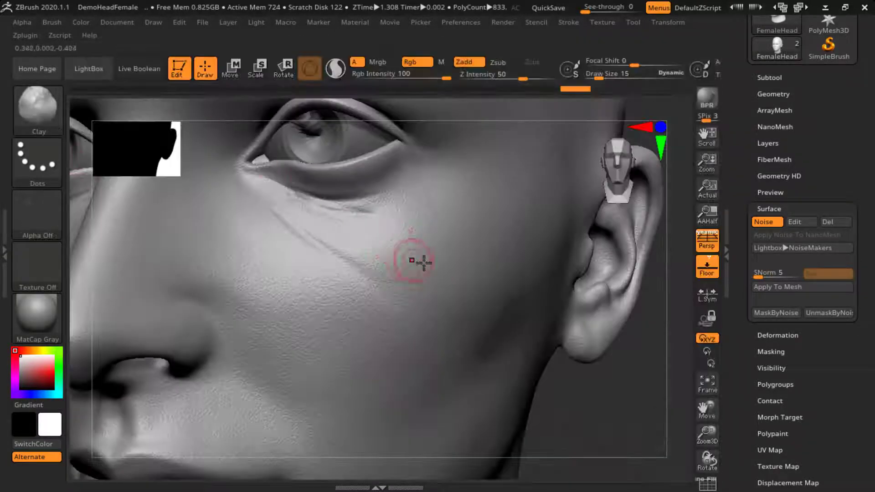
key(space)
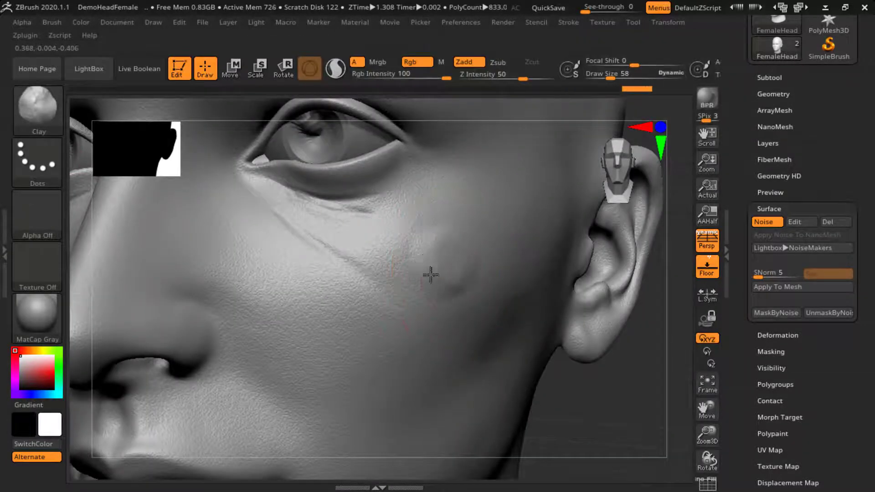
mouse_move(439, 302)
mouse_down()
mouse_move(404, 291)
mouse_move(473, 246)
mouse_move(471, 307)
mouse_move(469, 248)
mouse_move(440, 253)
mouse_up()
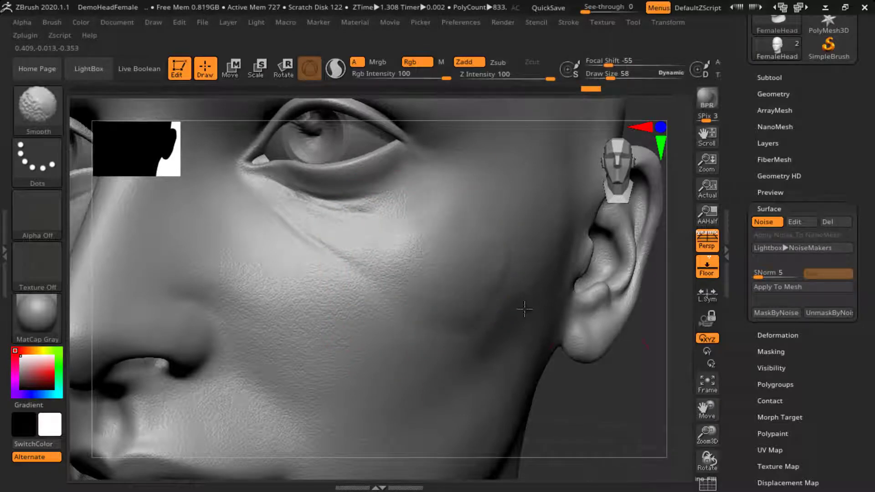
Sculpt and smooth the area around the mouth corner and upper lip with the Clay brush.
mouse_move(576, 371)
alt+mouse_down()
mouse_move(554, 369)
mouse_move(576, 365)
mouse_move(562, 338)
mouse_move(570, 365)
mouse_move(487, 367)
alt+mouse_up()
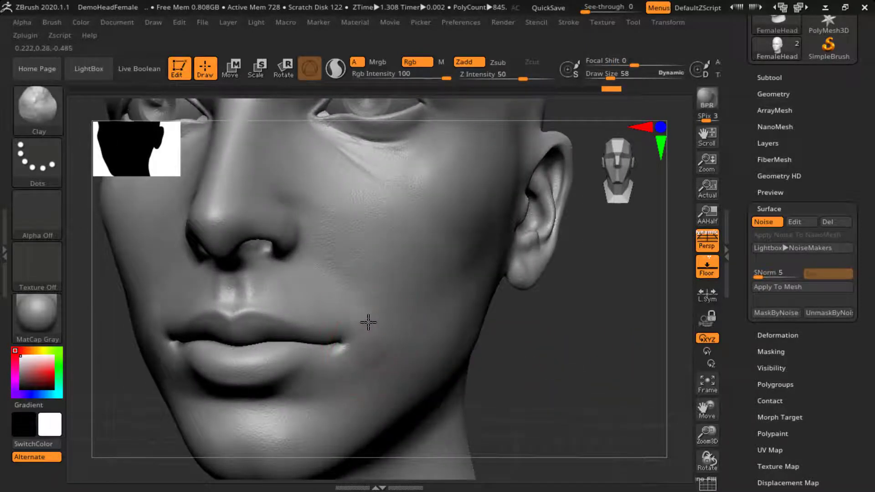
shift+drag(367, 322, 379, 353)
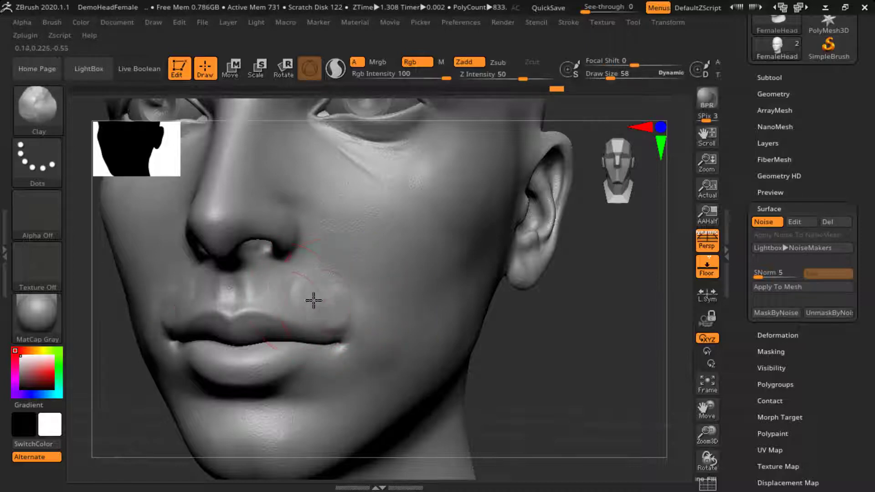
shift+drag(314, 301, 328, 304)
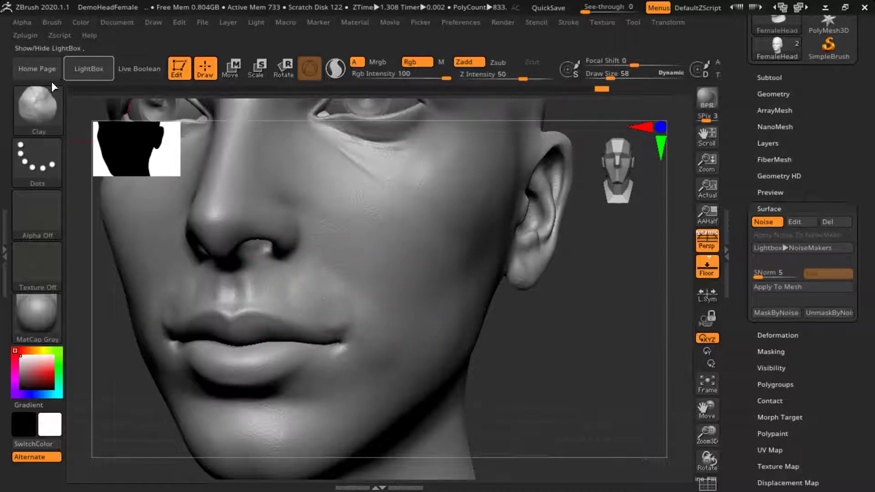
Switch to the ClayBuildup brush, then add and smooth volume above the mouth corner.
click(37, 110)
click(212, 84)
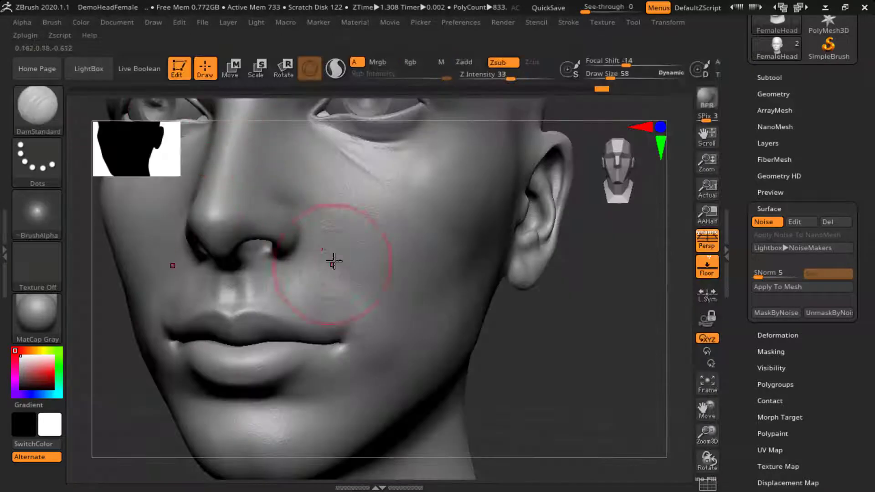
key(b)
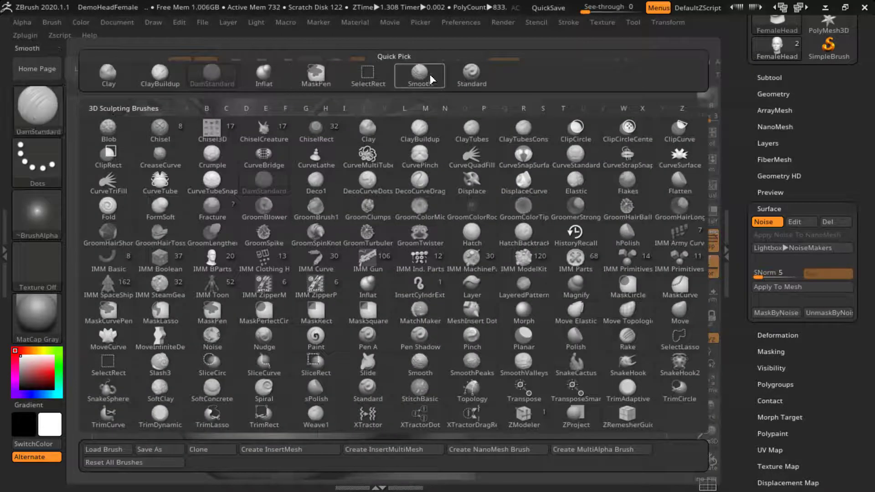
click(160, 73)
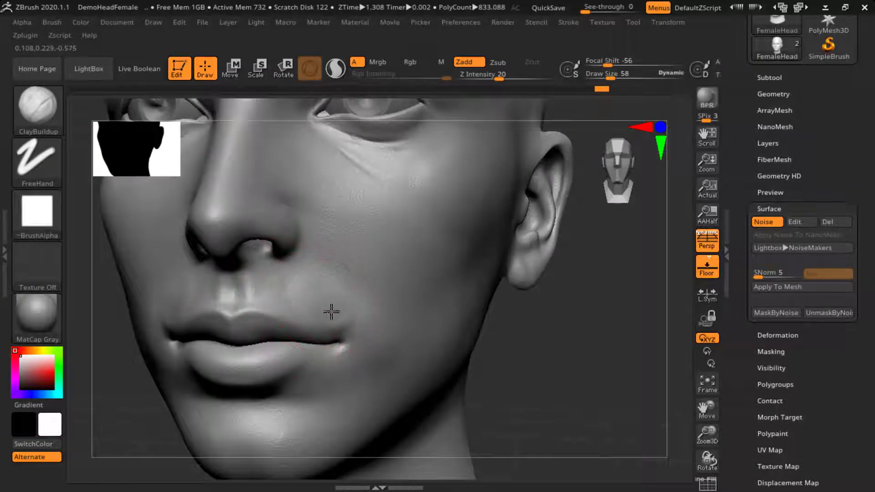
mouse_move(331, 312)
mouse_down()
mouse_move(295, 299)
mouse_move(324, 312)
mouse_up()
mouse_move(310, 310)
shift+mouse_down()
mouse_move(313, 287)
mouse_move(338, 331)
shift+mouse_up()
Sculpt the chin on both sides of its centre with ClayBuildup and smooth the strokes.
mouse_move(502, 341)
mouse_down()
mouse_move(506, 299)
mouse_move(365, 348)
mouse_up()
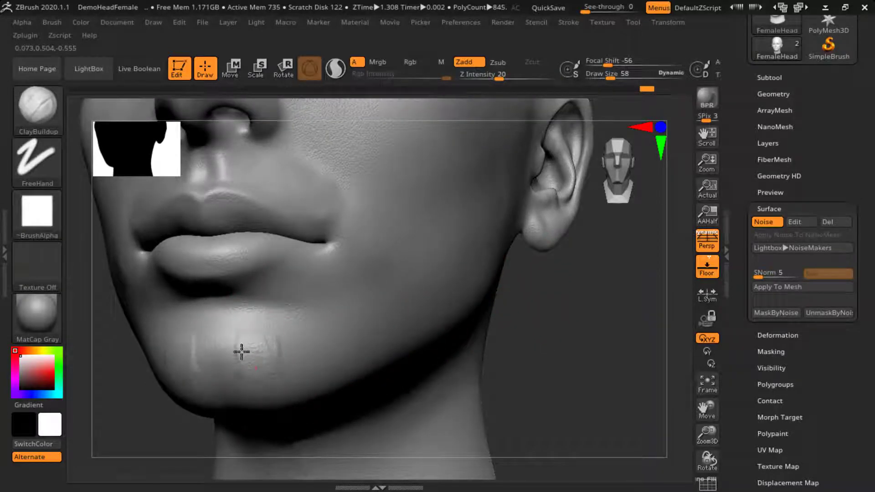
drag(293, 360, 235, 359)
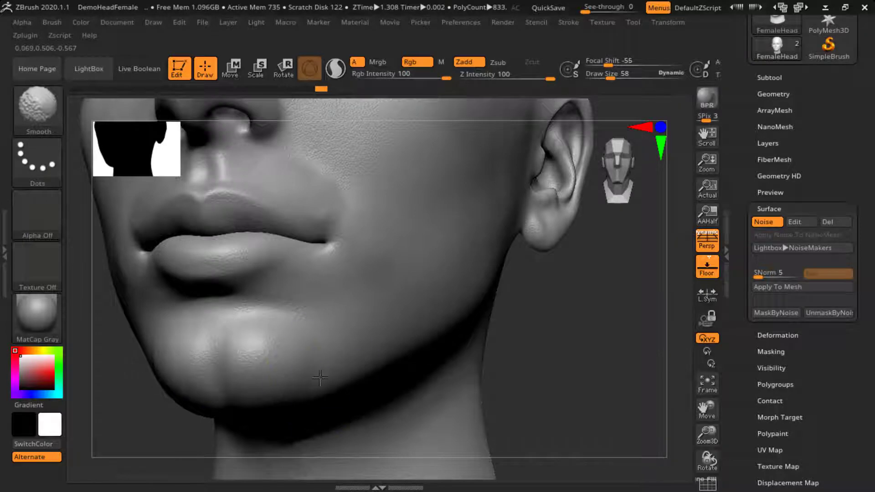
mouse_move(549, 316)
mouse_down()
mouse_move(558, 336)
mouse_move(525, 298)
mouse_move(561, 332)
mouse_move(539, 342)
mouse_move(494, 300)
mouse_up()
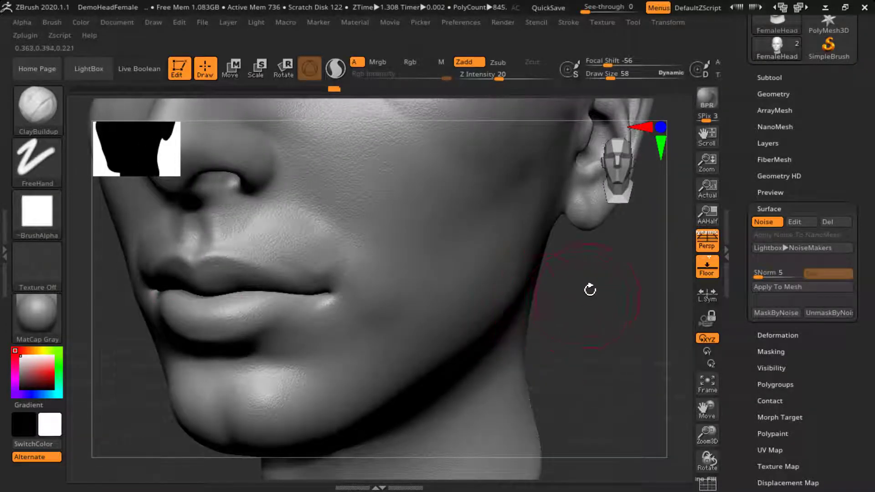
Sculpt strokes along the cheek crease under the eye with ClayBuildup and blend them with Smooth.
mouse_move(589, 290)
mouse_down()
mouse_move(580, 352)
mouse_move(568, 344)
mouse_move(588, 346)
mouse_move(577, 351)
mouse_move(406, 240)
mouse_up()
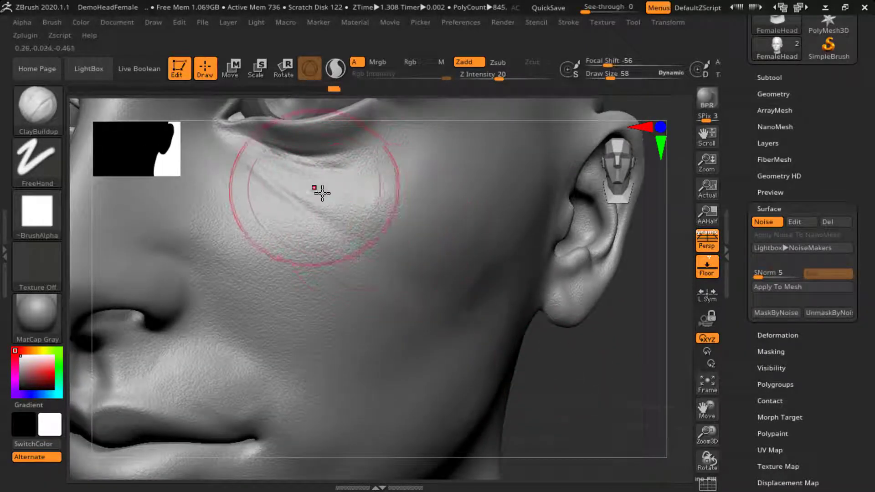
drag(321, 194, 417, 237)
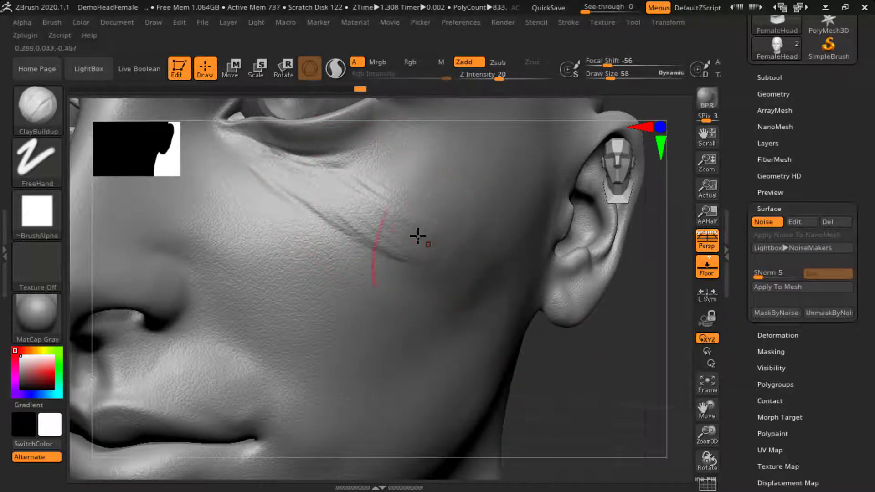
key(shift)
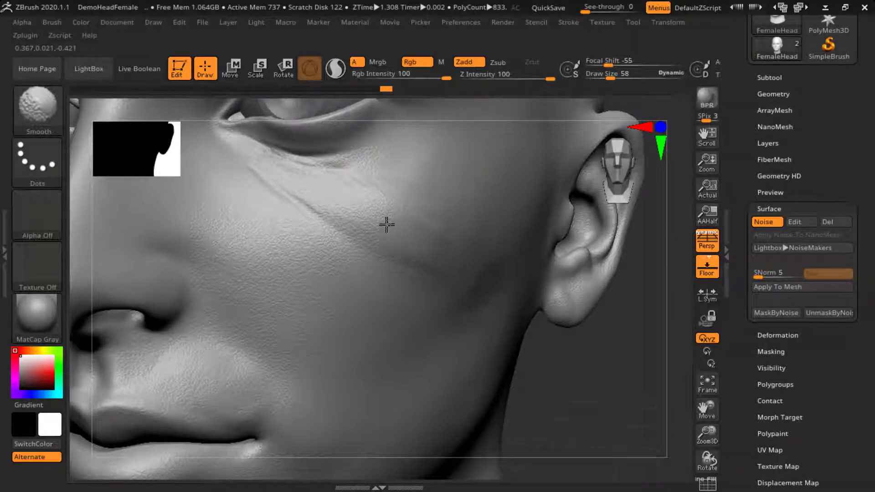
drag(522, 335, 519, 321)
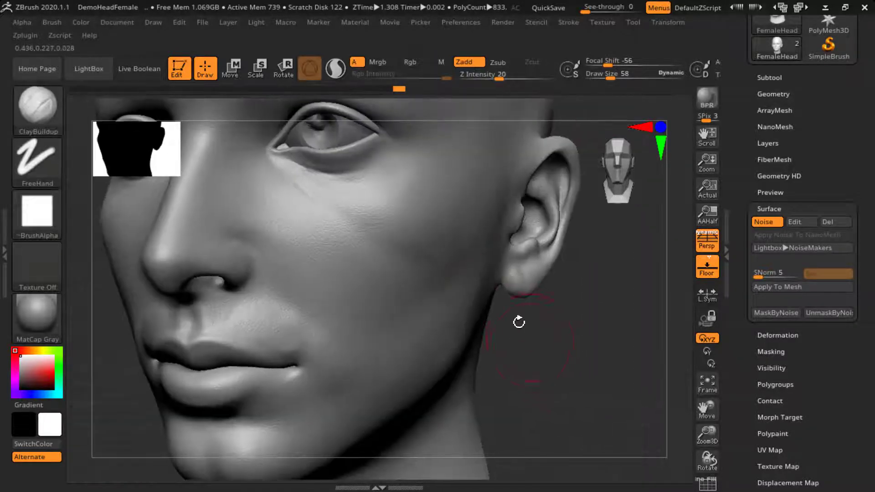
Apply the surface noise to the head's mesh as real geometry and inspect the nose and cheek up close.
drag(577, 338, 588, 360)
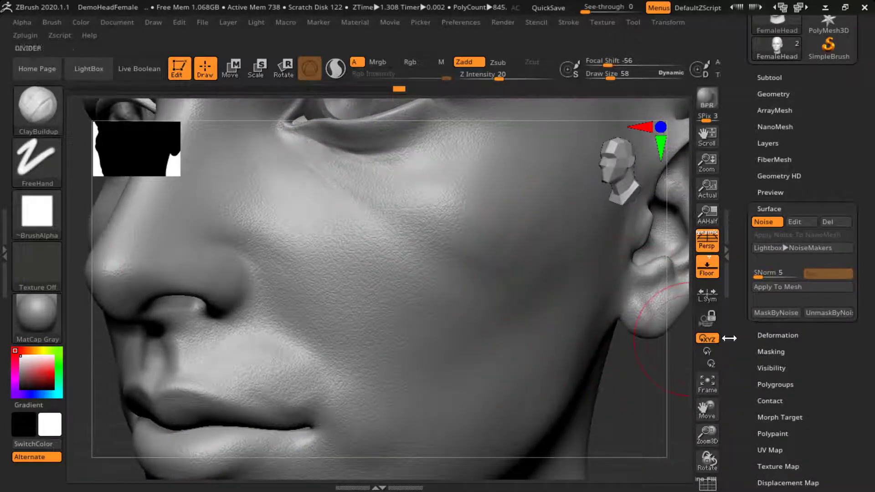
drag(628, 399, 669, 374)
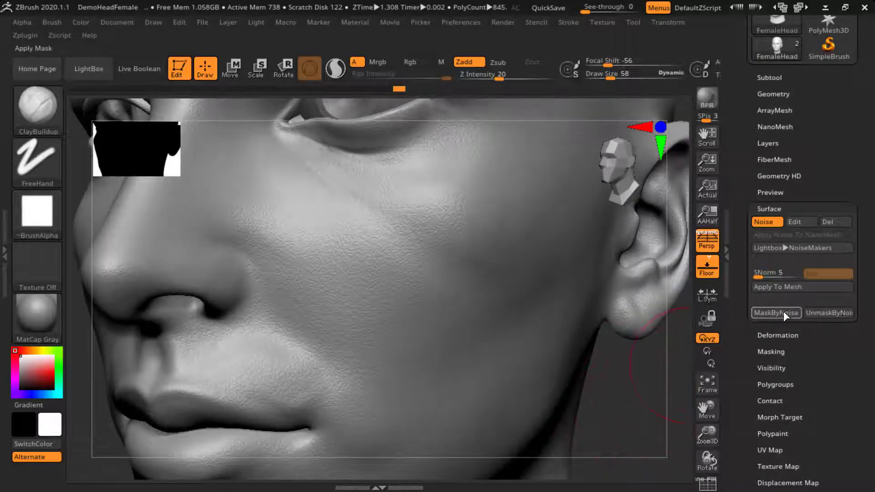
click(787, 285)
drag(640, 377, 669, 366)
mouse_move(579, 354)
mouse_down()
mouse_move(607, 357)
mouse_move(615, 334)
mouse_move(631, 356)
mouse_move(617, 347)
mouse_move(612, 324)
mouse_move(621, 338)
mouse_up()
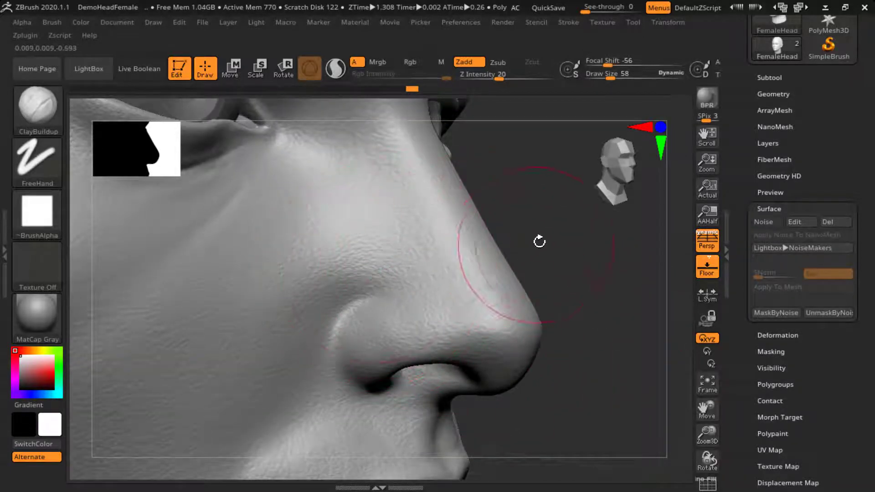
mouse_move(539, 242)
mouse_down()
mouse_move(526, 235)
mouse_move(539, 238)
mouse_move(548, 225)
mouse_move(564, 278)
mouse_move(550, 267)
mouse_move(533, 274)
mouse_move(579, 303)
mouse_move(373, 334)
mouse_up()
drag(240, 348, 299, 398)
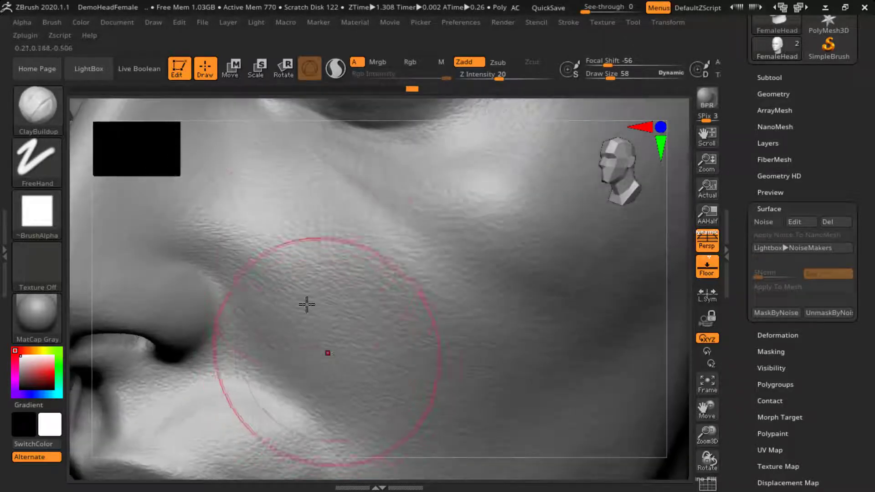
Reshape the peak and dip of the head's surface noise curve and set the Noise Scale to 1.21351.
mouse_move(521, 111)
shift+mouse_down()
mouse_move(580, 256)
mouse_move(564, 272)
mouse_move(599, 318)
mouse_move(582, 314)
mouse_move(666, 221)
shift+mouse_up()
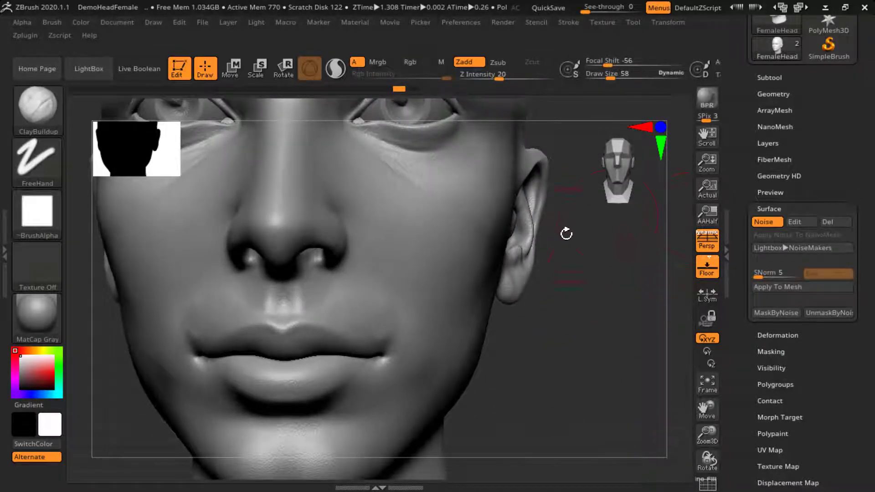
drag(579, 299, 610, 353)
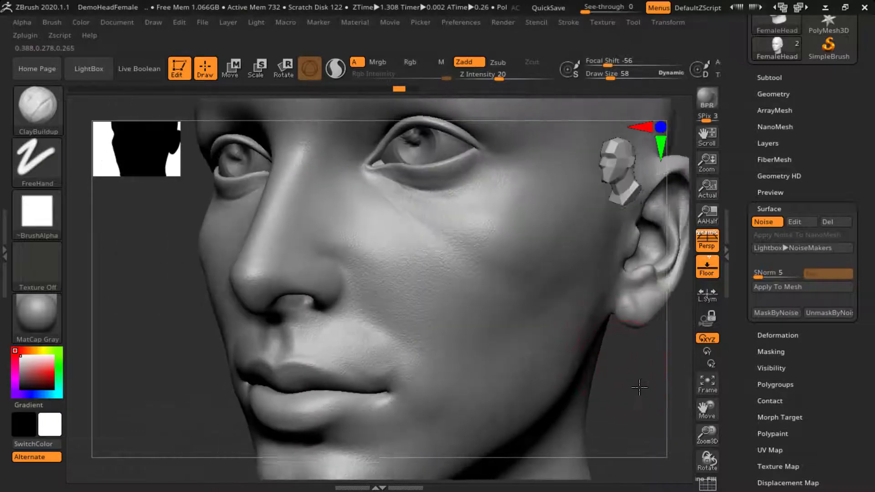
alt+drag(641, 382, 647, 313)
click(795, 223)
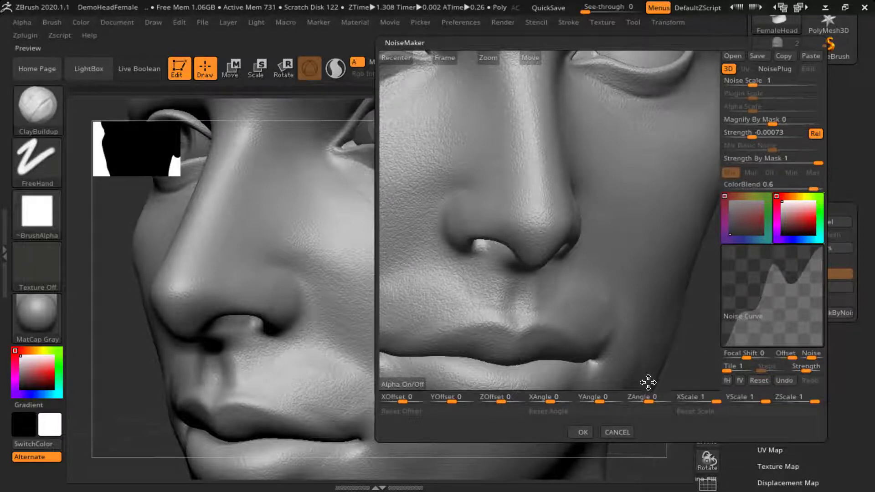
click(583, 432)
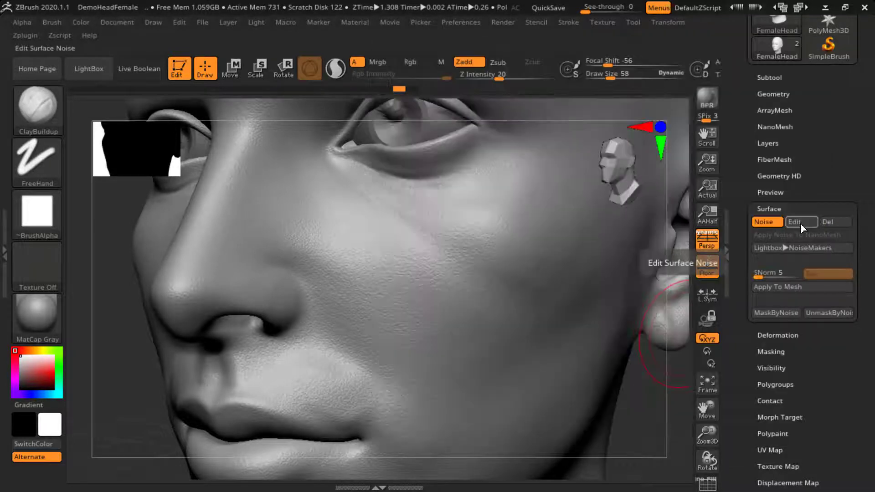
click(800, 223)
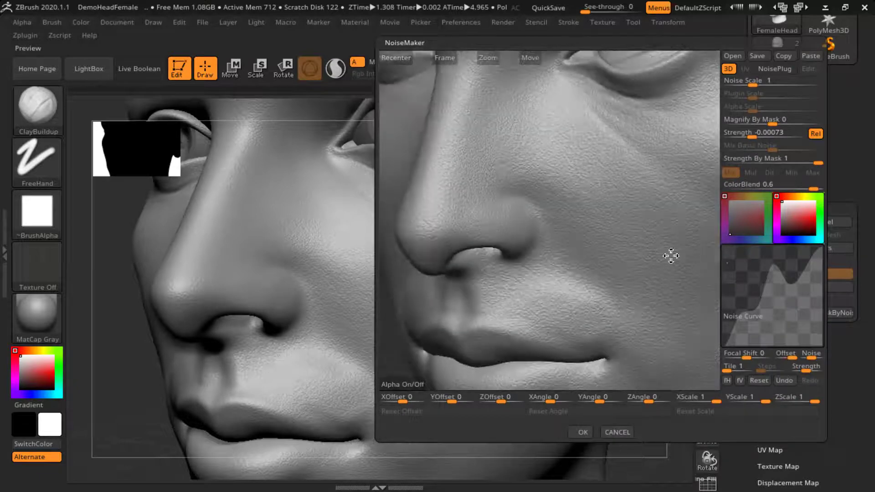
mouse_move(762, 270)
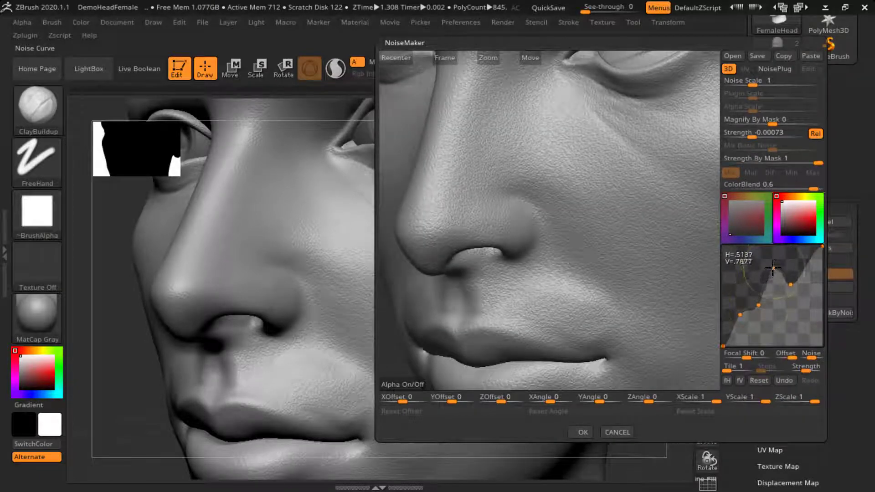
drag(790, 282, 800, 276)
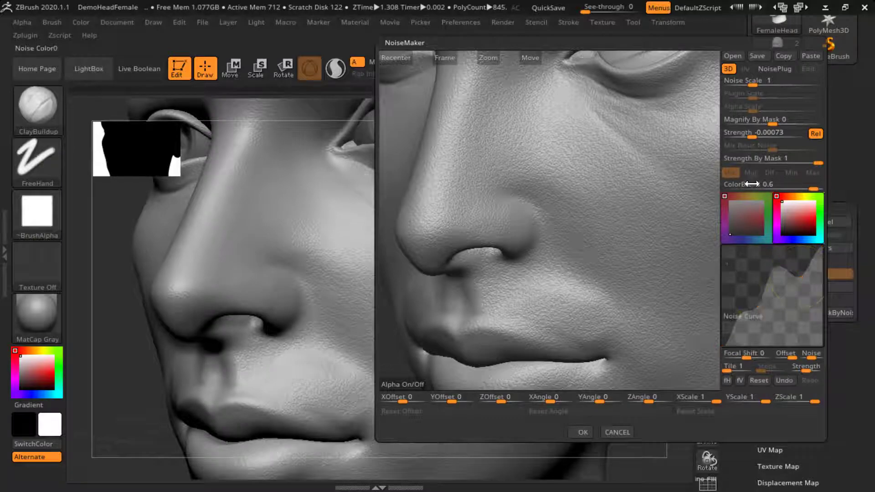
mouse_move(752, 83)
mouse_down()
mouse_move(779, 85)
mouse_move(753, 84)
mouse_up()
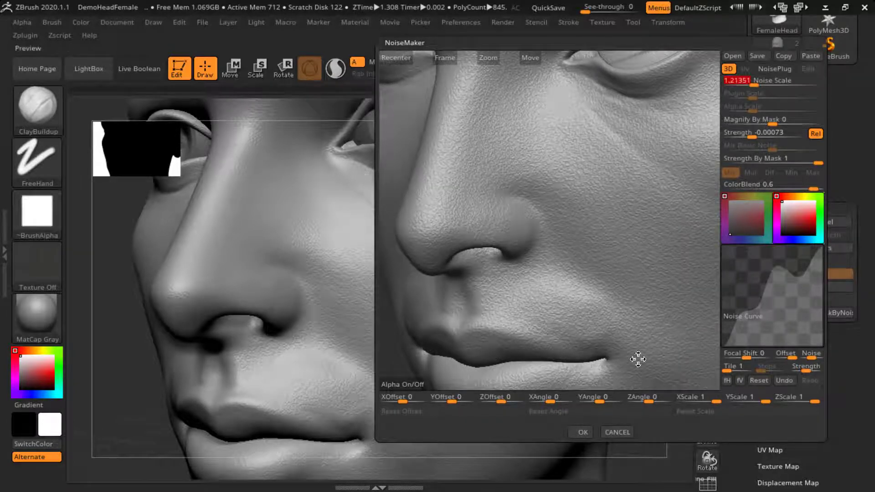
click(582, 432)
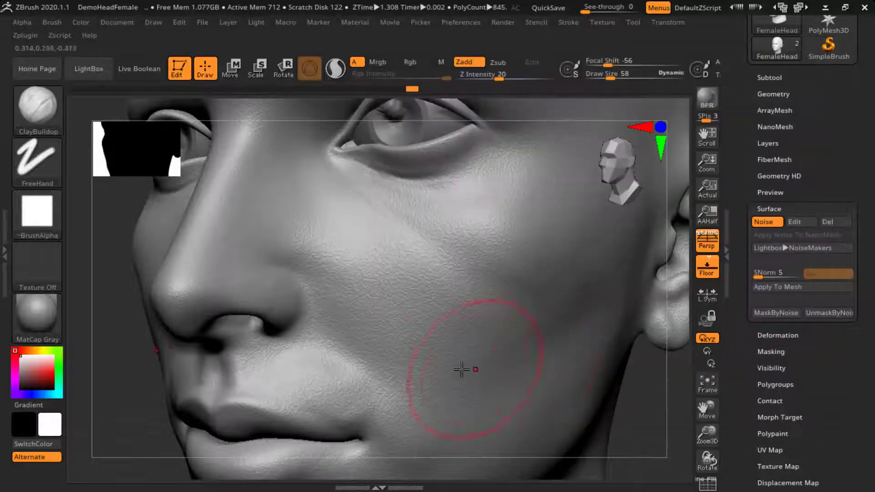
Apply the adjusted surface noise to the head's mesh as real geometry.
drag(650, 392, 679, 314)
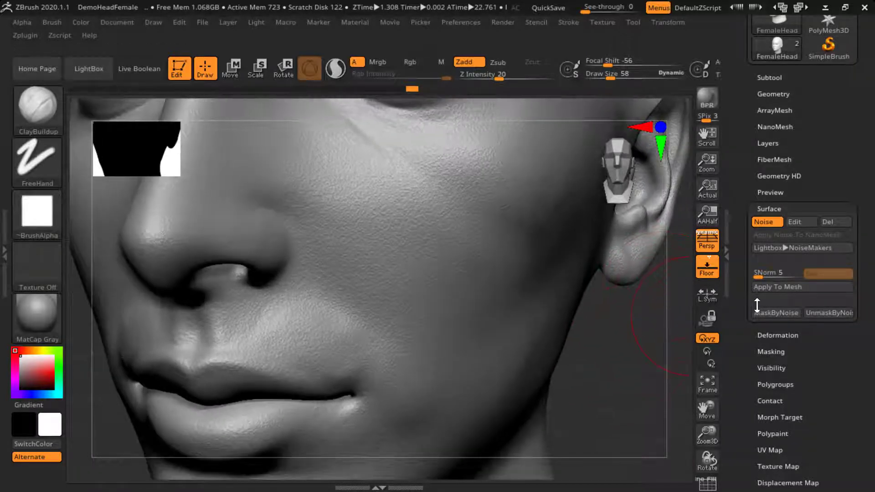
click(783, 287)
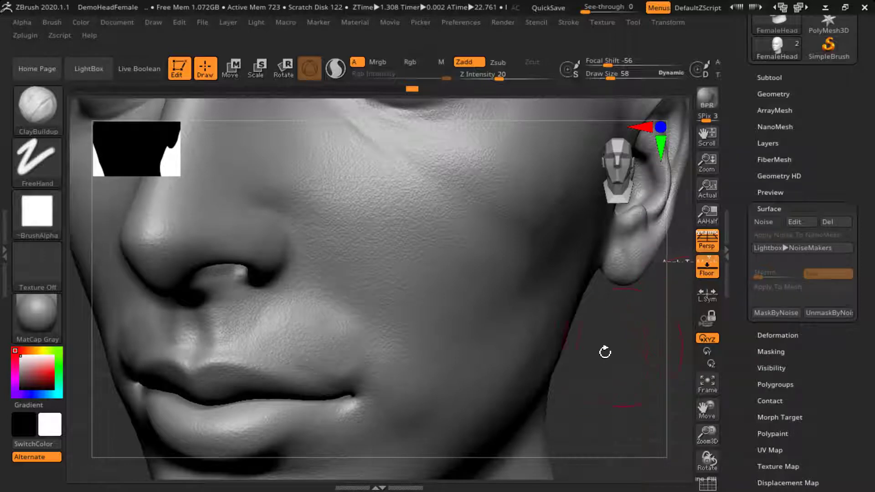
mouse_move(612, 323)
right_down()
mouse_move(636, 363)
mouse_move(617, 357)
right_up()
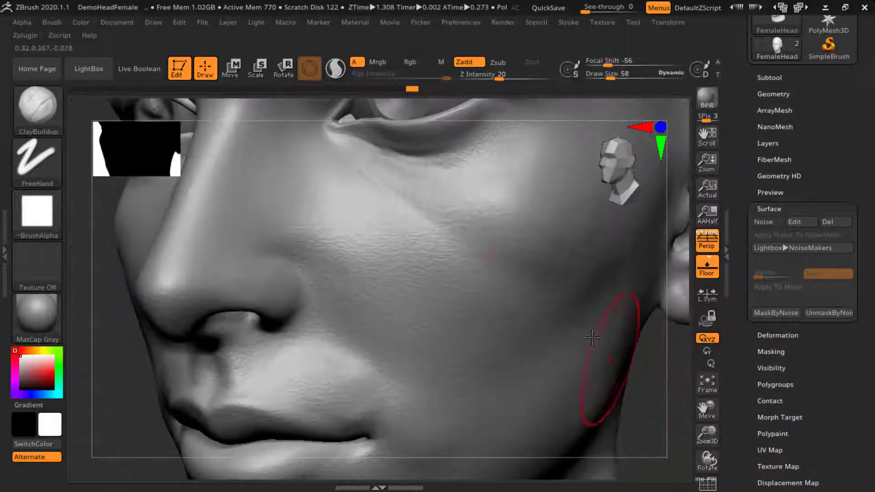
Reduce the draw size to 15, sculpt diagonal ClayBuildup strokes along the cheek crease under the eye, and smooth them.
key(space)
drag(508, 231, 493, 231)
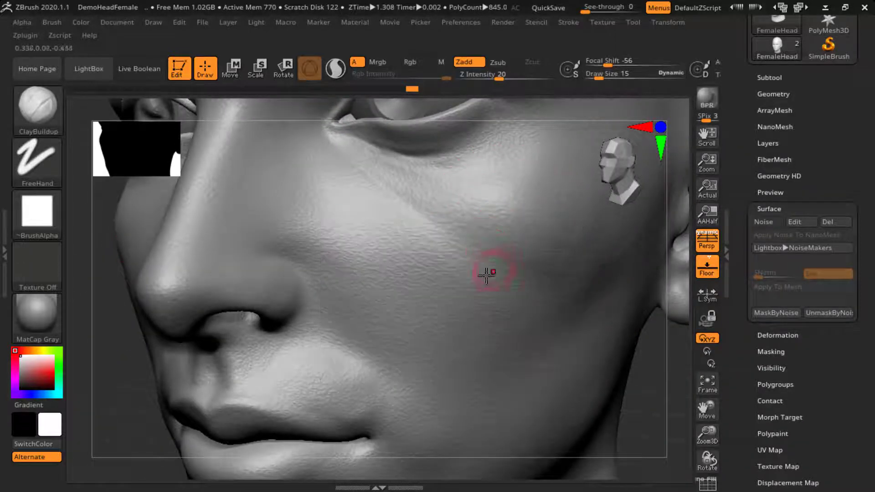
drag(404, 178, 512, 259)
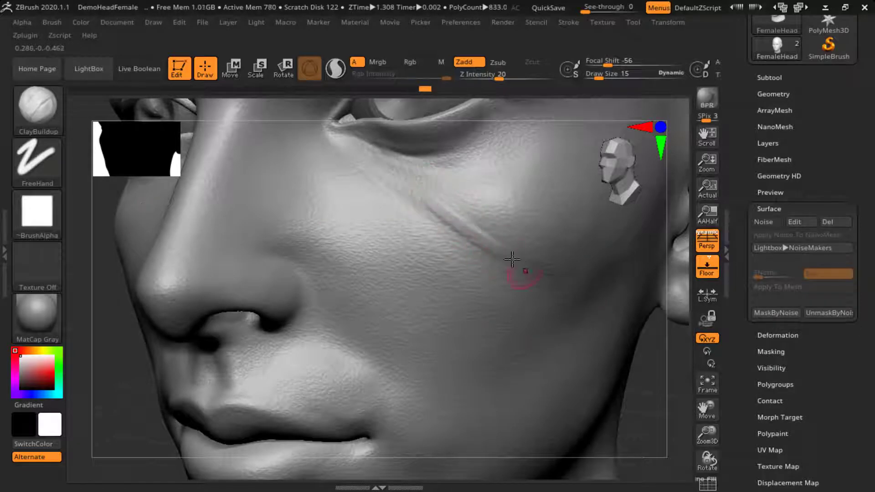
mouse_move(458, 212)
mouse_down()
mouse_move(528, 246)
mouse_move(492, 242)
mouse_move(534, 270)
mouse_up()
drag(484, 188, 542, 254)
drag(461, 196, 504, 235)
mouse_move(483, 205)
shift+mouse_down()
mouse_move(518, 216)
mouse_move(455, 193)
shift+mouse_up()
shift+drag(503, 263, 517, 230)
Set the draw size to 48, sculpt diagonal strokes on the cheek beside the nose, and smooth the area.
key(space)
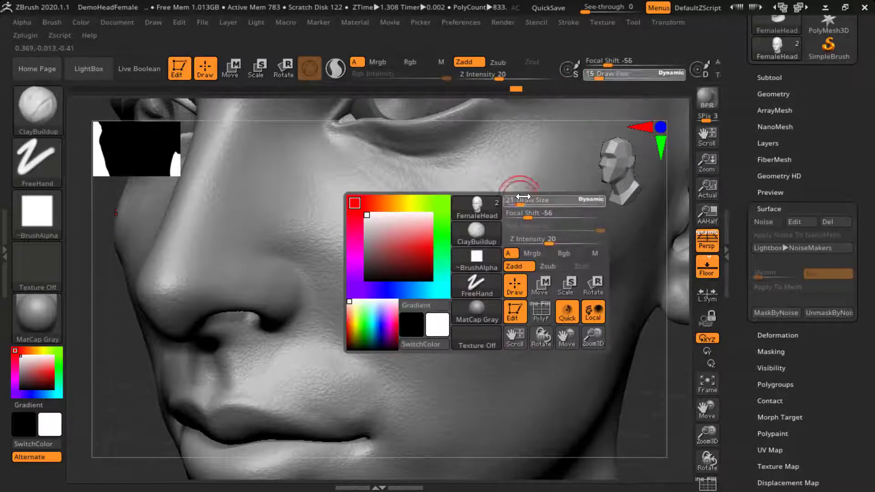
drag(521, 196, 530, 196)
drag(396, 318, 417, 329)
mouse_move(369, 255)
mouse_down()
mouse_move(424, 326)
mouse_move(453, 299)
mouse_up()
drag(344, 224, 427, 315)
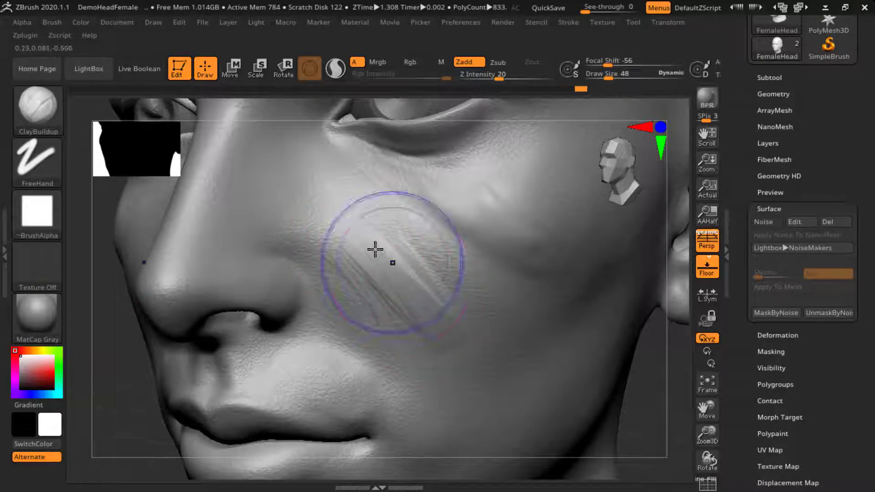
shift+drag(374, 248, 382, 260)
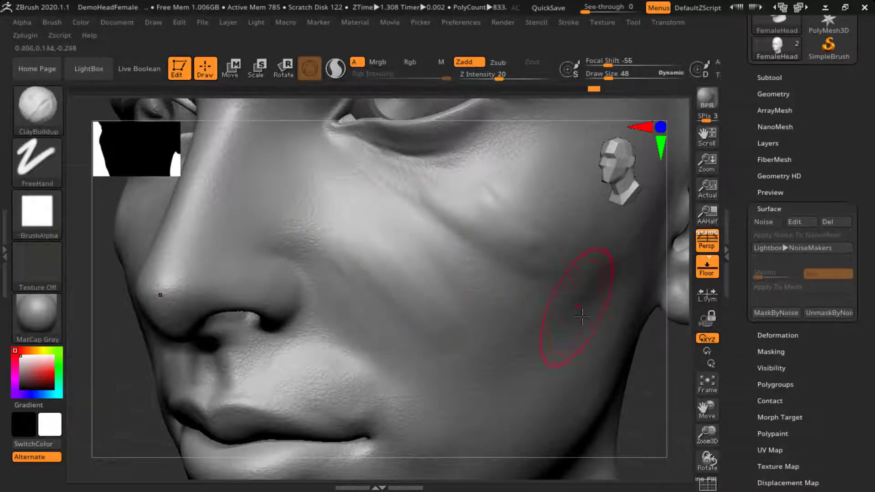
Add more ClayBuildup strokes on the cheek, then smooth the cheek and the nose.
mouse_move(629, 358)
mouse_down()
mouse_move(650, 363)
mouse_move(642, 340)
mouse_move(595, 303)
mouse_move(586, 346)
mouse_move(582, 328)
mouse_move(564, 320)
mouse_move(570, 340)
mouse_move(558, 324)
mouse_up()
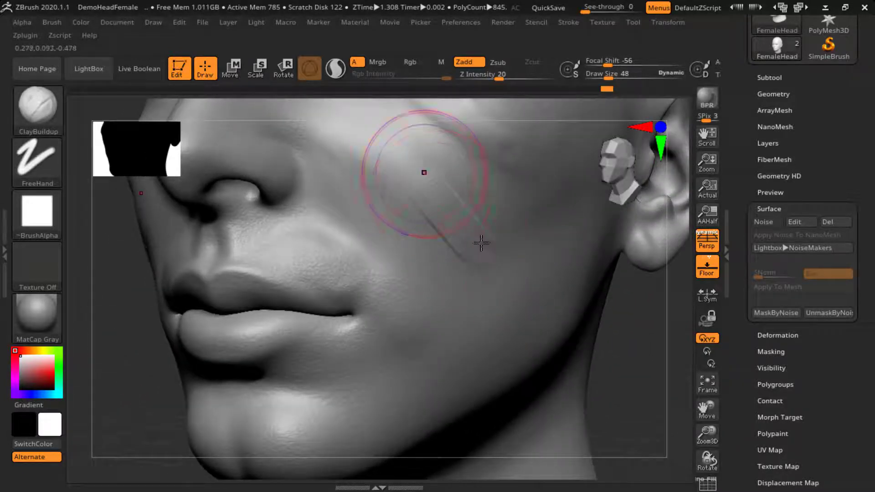
key(shift)
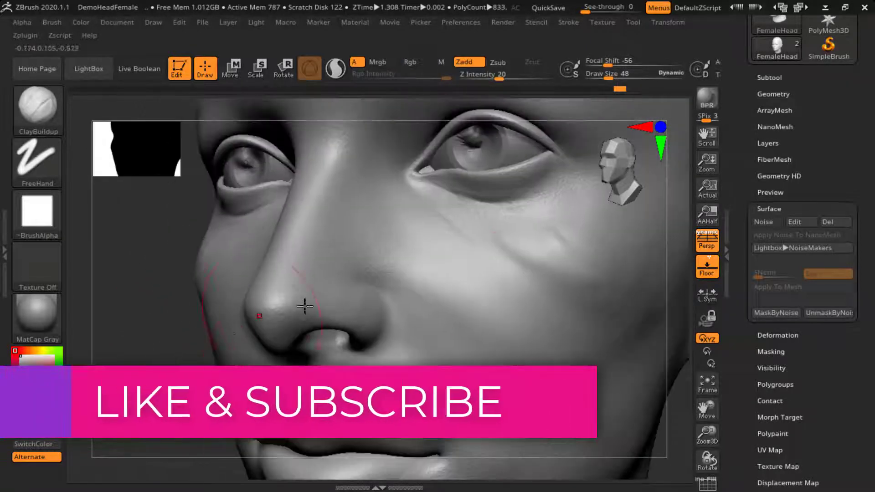
key(shift)
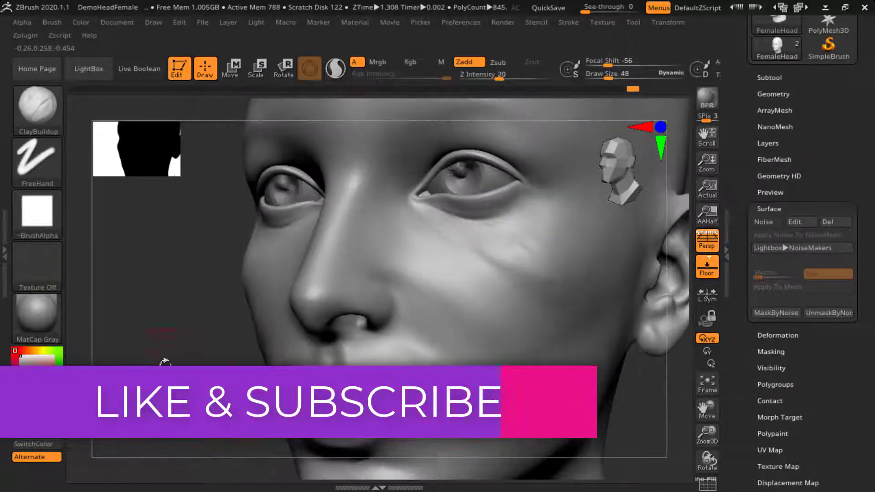
key(ctrl)
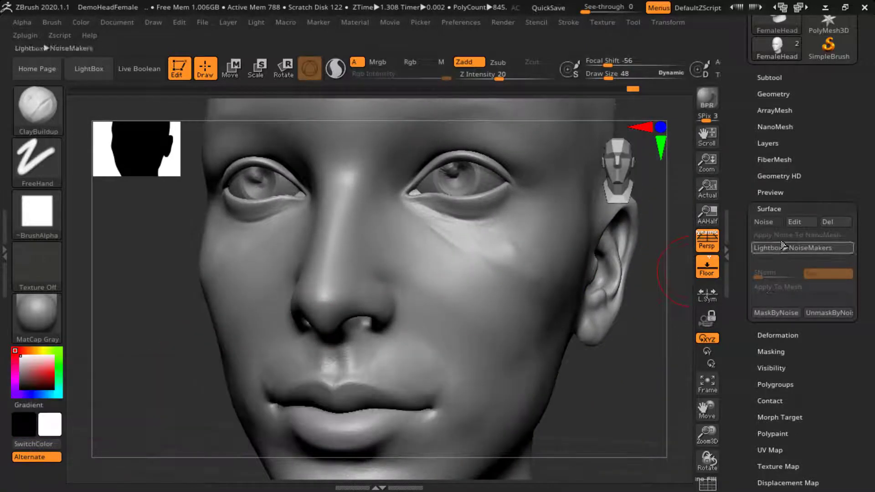
click(777, 221)
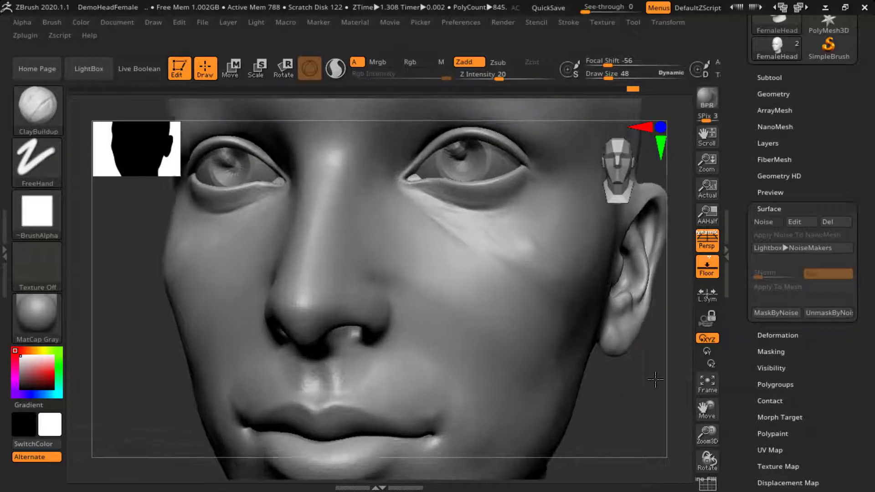
Undo the sculpting and smoothing strokes on the face back to the freshly applied noise.
key(ctrl)
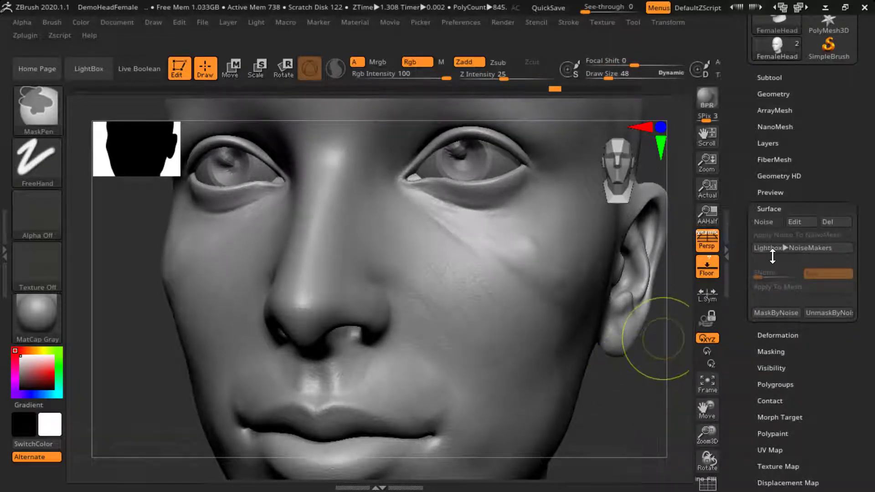
key(b)
key(c)
key(b)
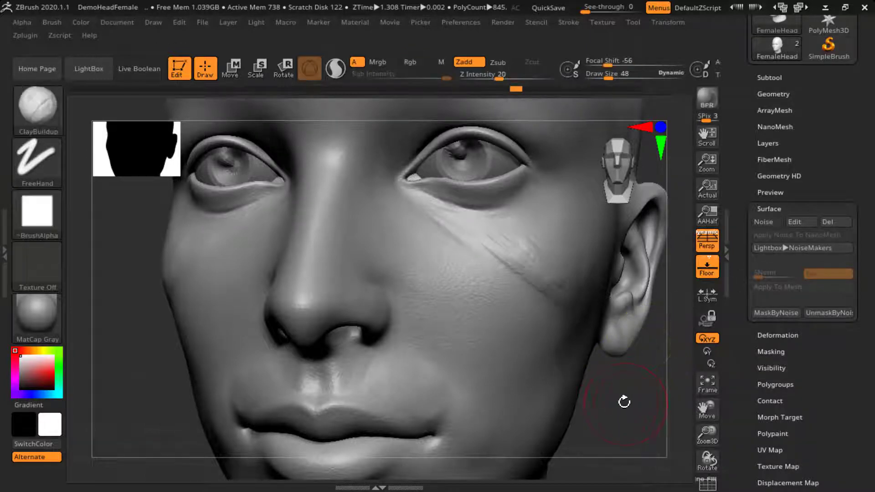
drag(622, 401, 610, 401)
key(ctrl)
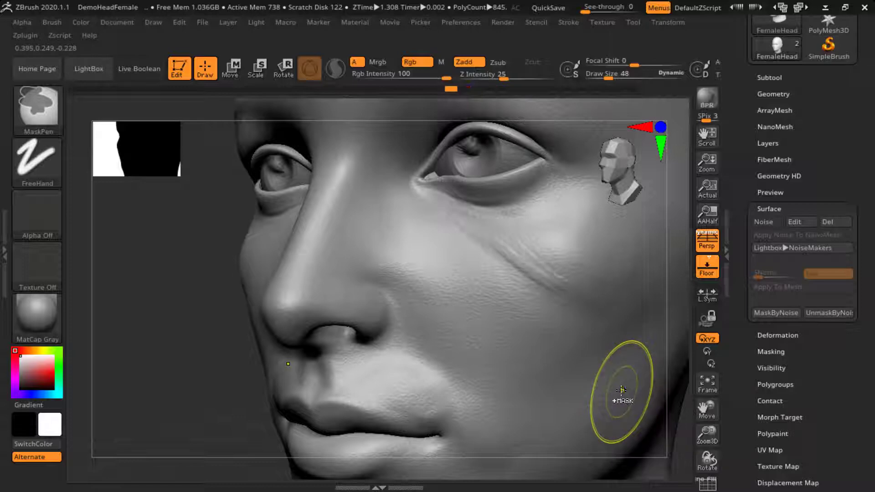
key(ctrl+z)
key(ctrl+z)
key(ctrl+z)
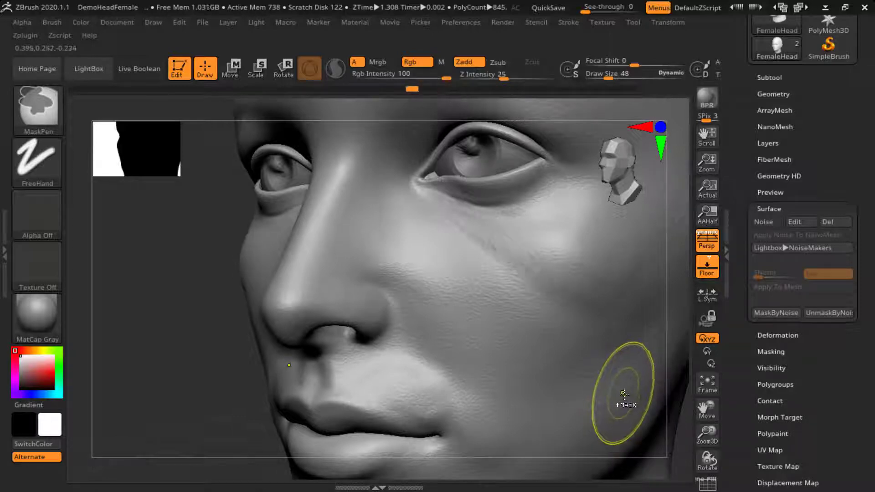
Save the noise settings as a NoiseMaker file over the existing "CG Treat noise" and accept the surface noise.
click(803, 223)
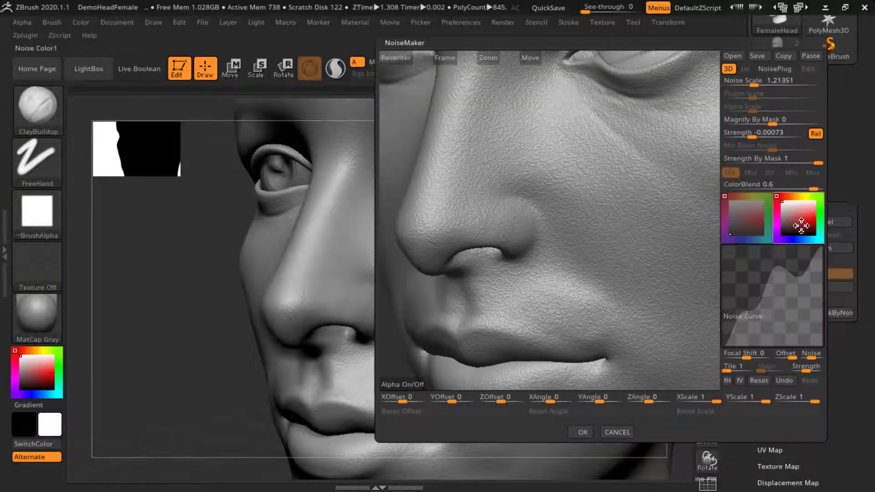
click(760, 59)
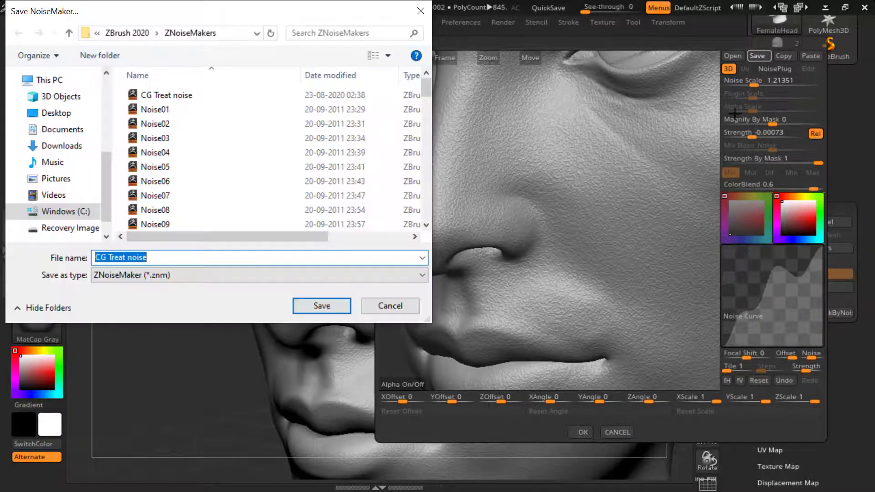
click(193, 96)
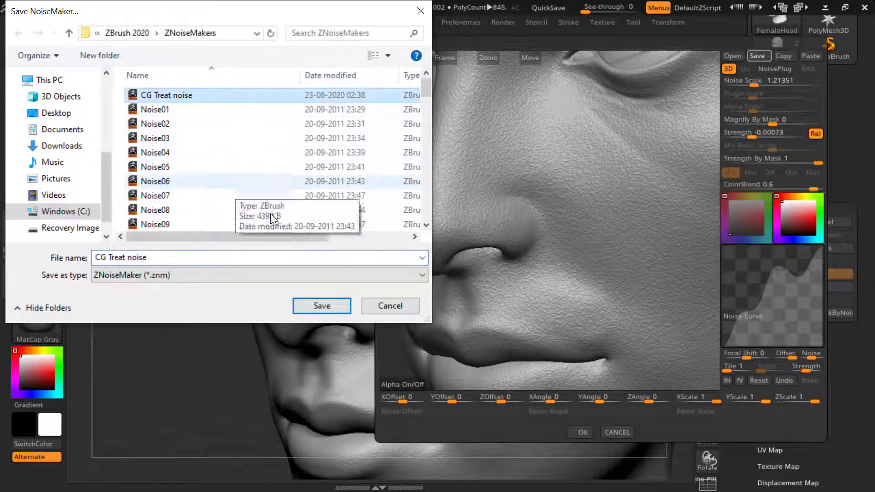
click(339, 304)
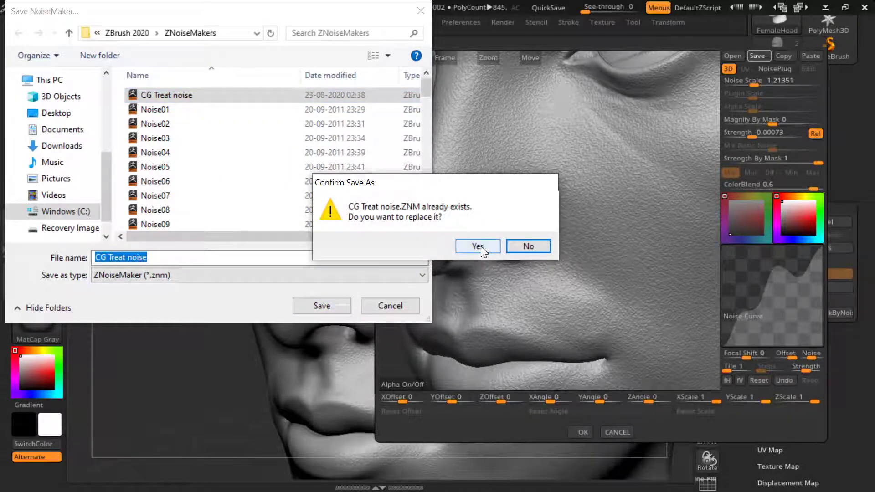
click(479, 247)
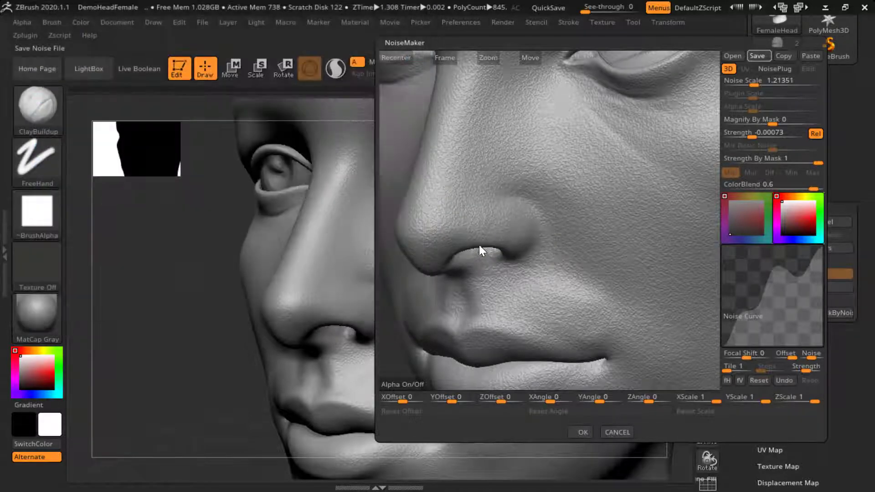
click(581, 432)
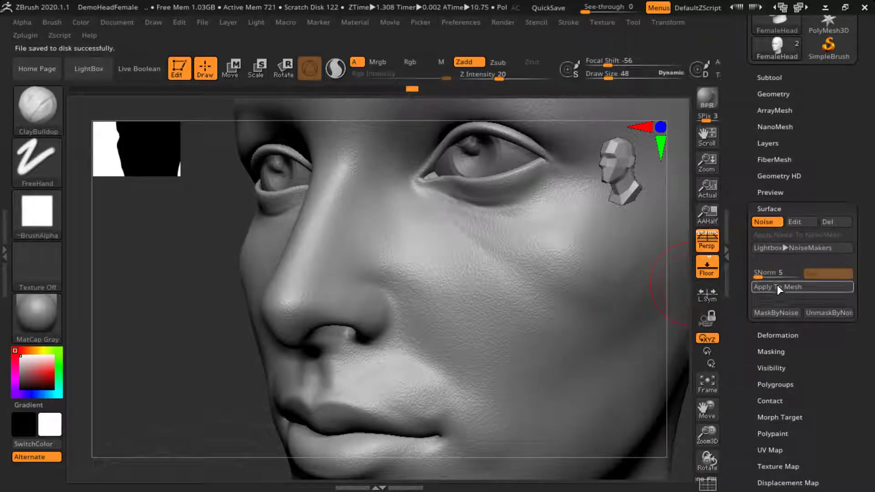
Reopen the surface noise settings and distort the noise curve into several steep peaks and dips.
click(796, 222)
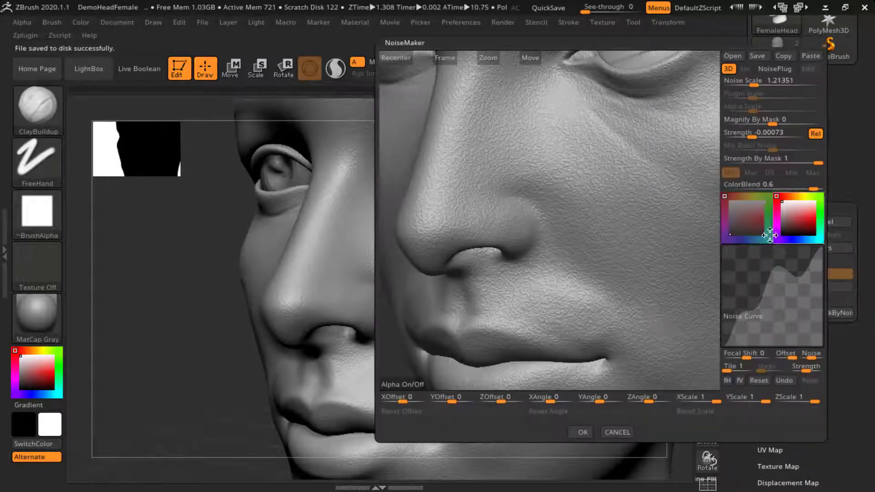
drag(744, 304, 807, 302)
mouse_move(747, 302)
mouse_down()
mouse_move(752, 325)
mouse_move(735, 294)
mouse_move(743, 309)
mouse_up()
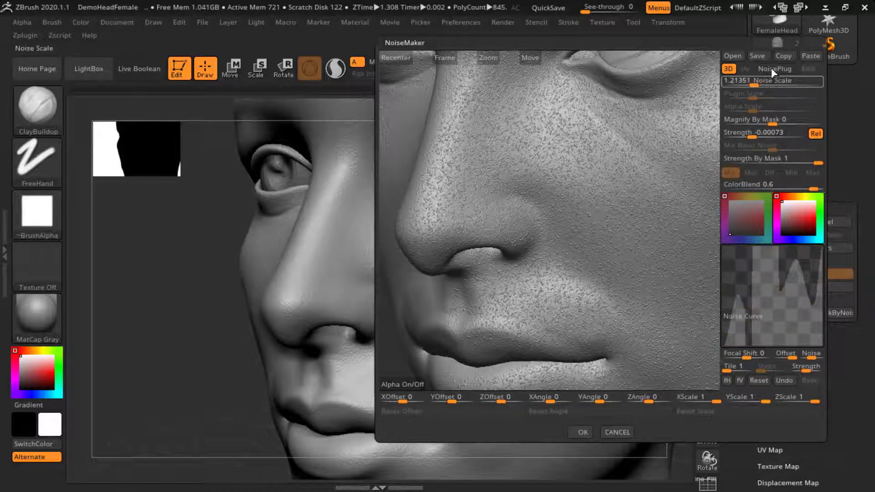
Load the "CG Treat noise" preset into the noise settings, check it around the face and ear, and accept it on the head.
click(732, 56)
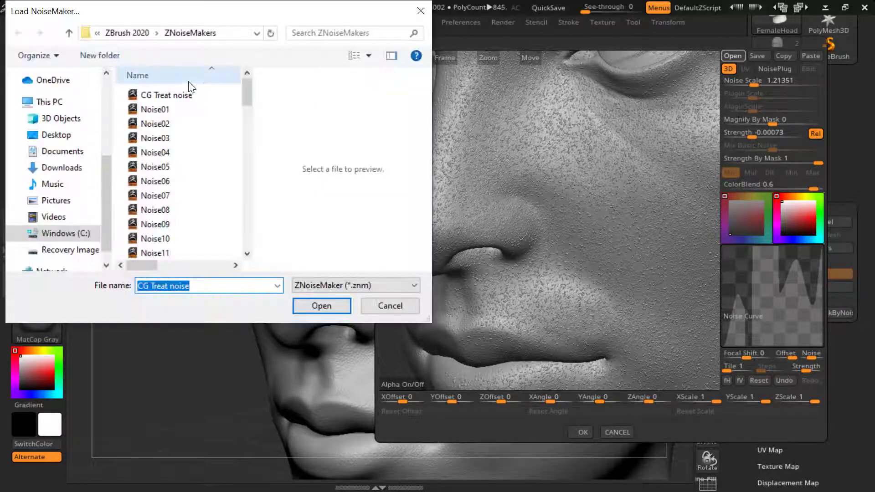
click(190, 96)
click(326, 302)
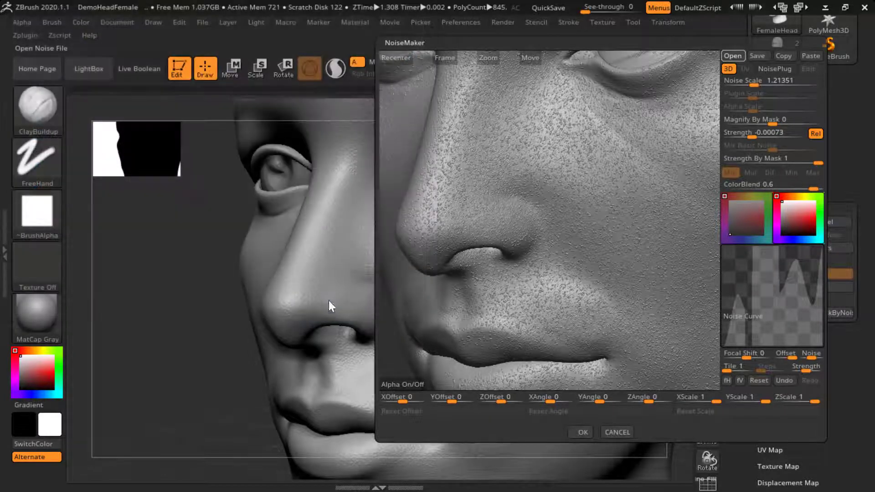
drag(638, 256, 717, 327)
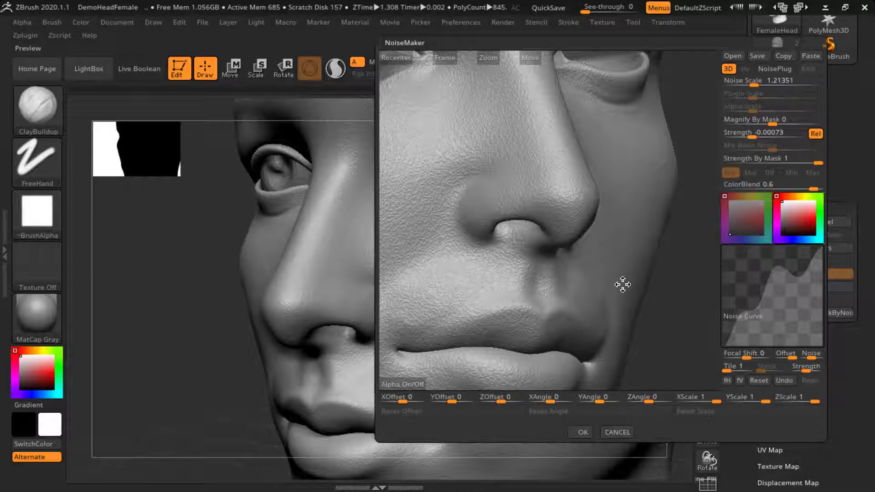
mouse_move(698, 256)
mouse_down()
mouse_move(671, 287)
mouse_move(670, 275)
mouse_move(688, 255)
mouse_up()
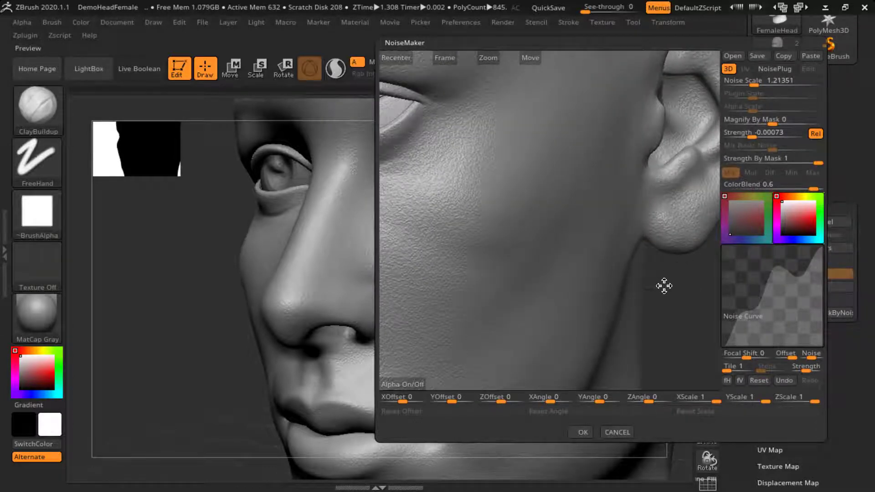
drag(664, 286, 651, 287)
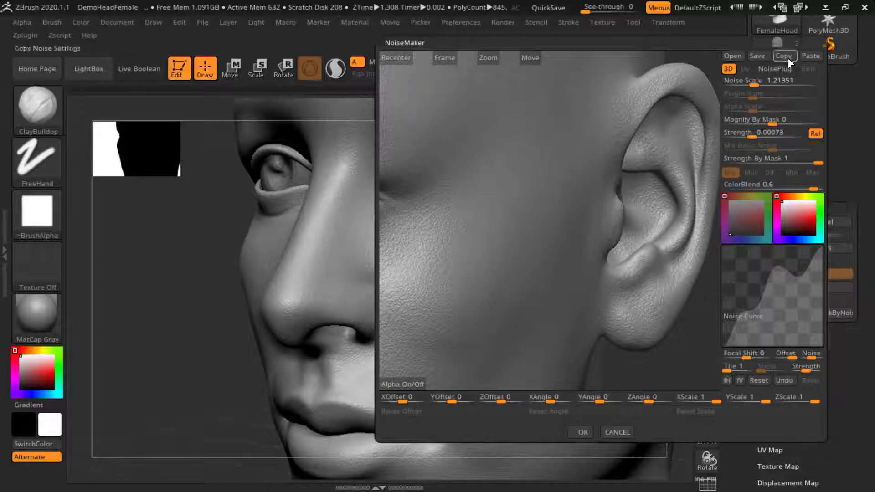
click(581, 431)
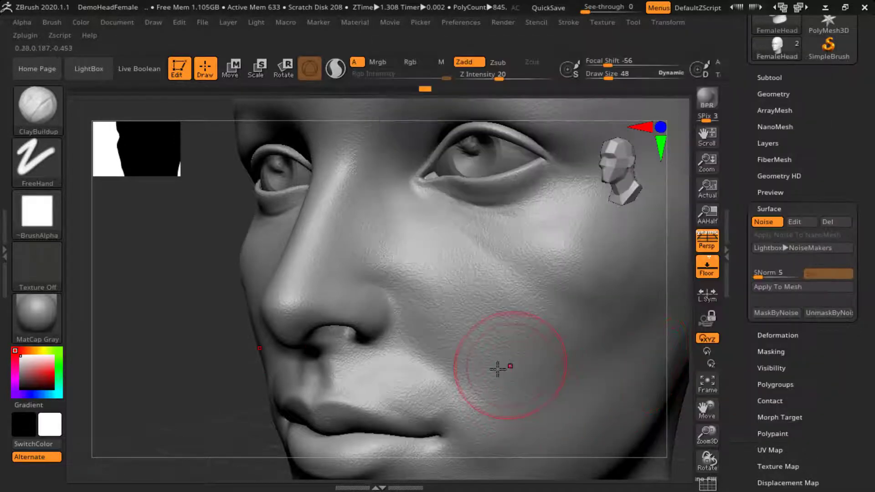
drag(232, 336, 262, 354)
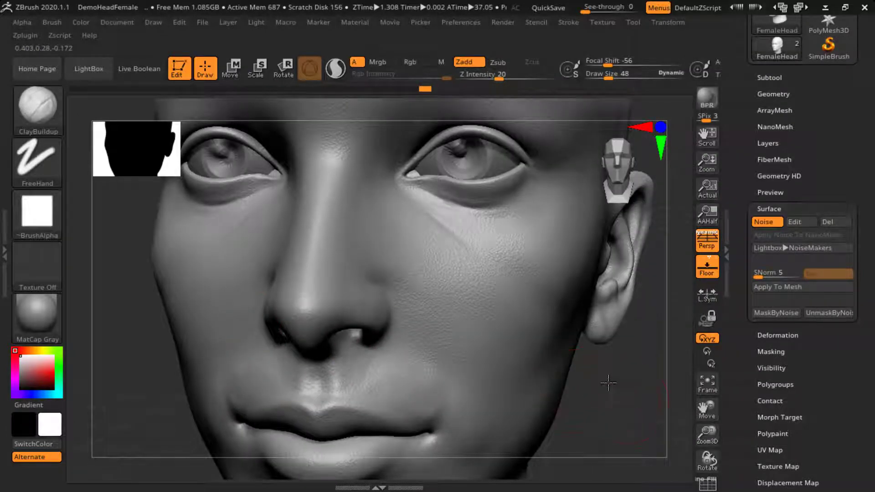
drag(609, 382, 611, 385)
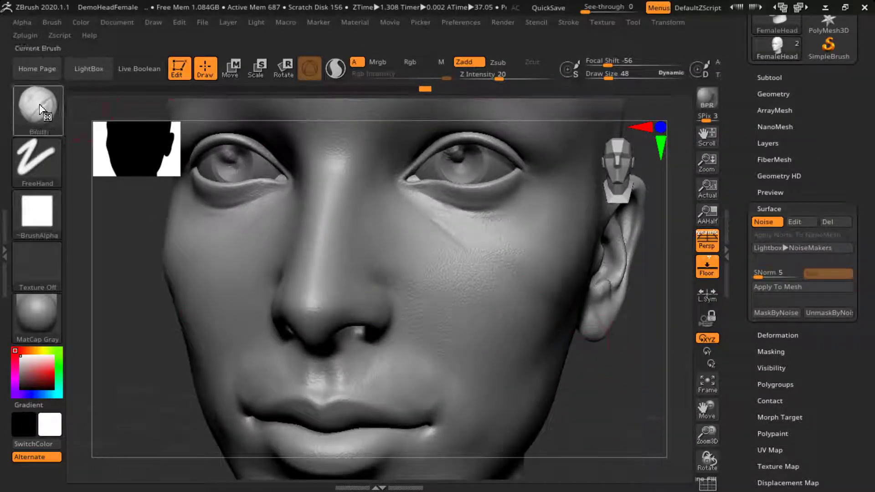
Open the Cube.ZPR sample project without saving the changes to the head project.
click(38, 107)
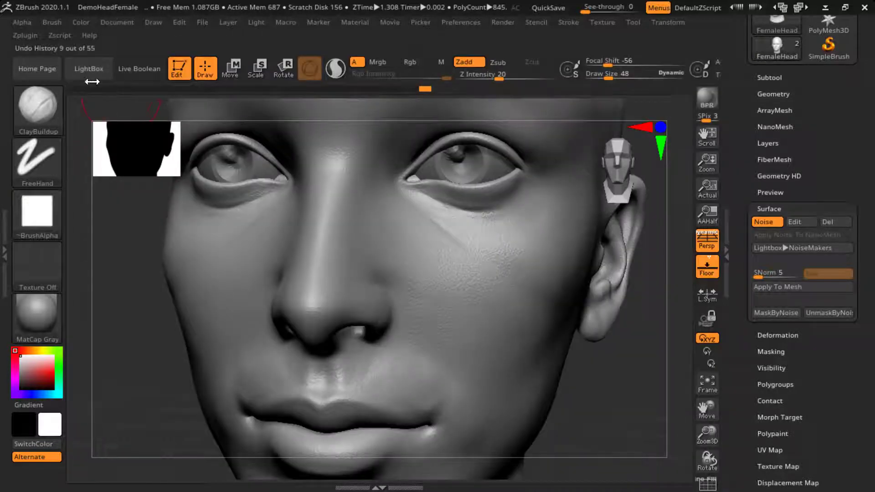
click(91, 69)
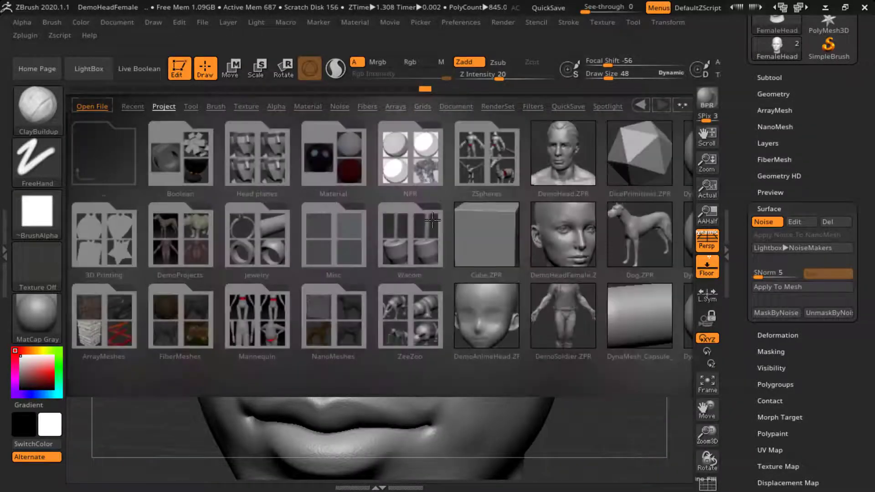
double_click(488, 250)
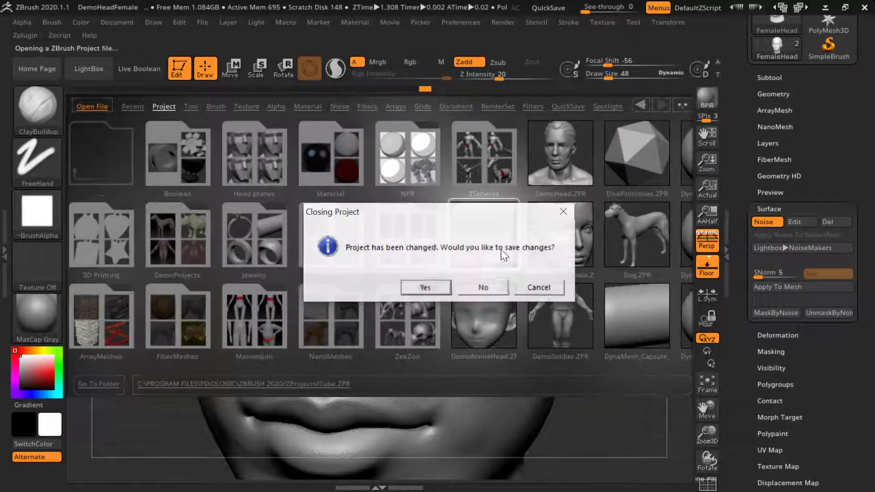
click(481, 288)
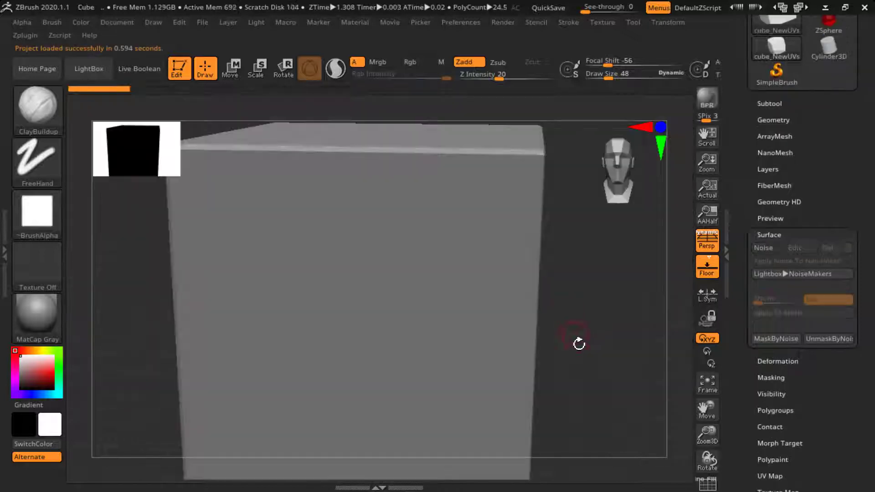
Convert the cube to a DynaMesh at resolution 312.
drag(602, 318, 575, 253)
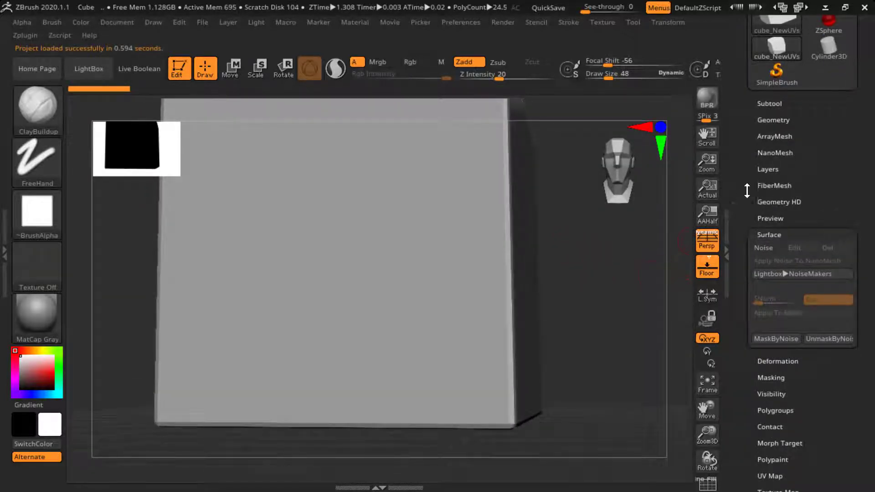
click(773, 120)
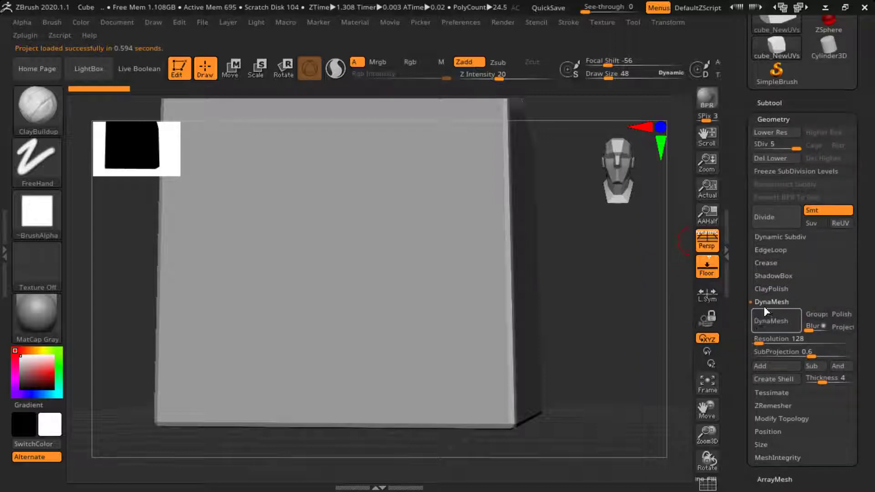
drag(765, 341, 768, 341)
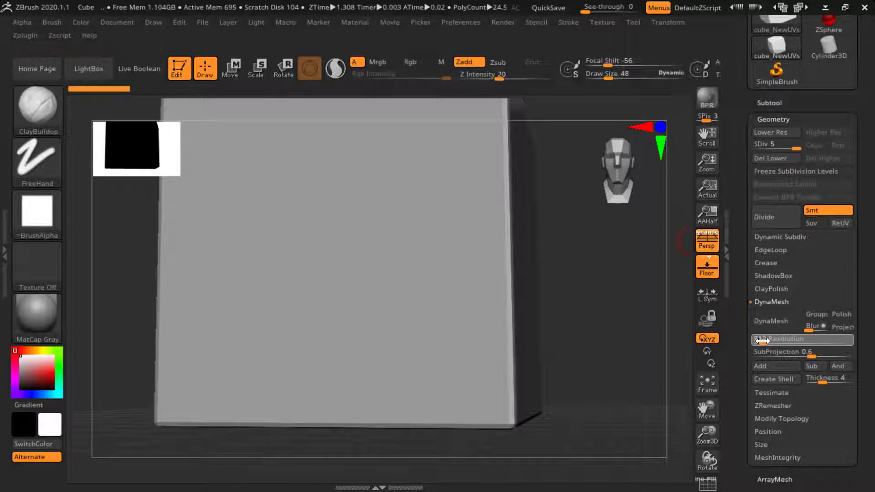
click(772, 320)
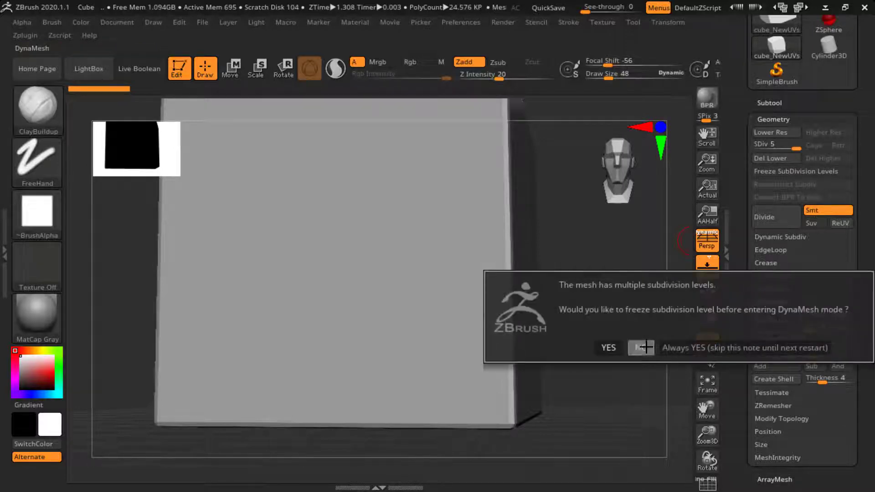
click(674, 349)
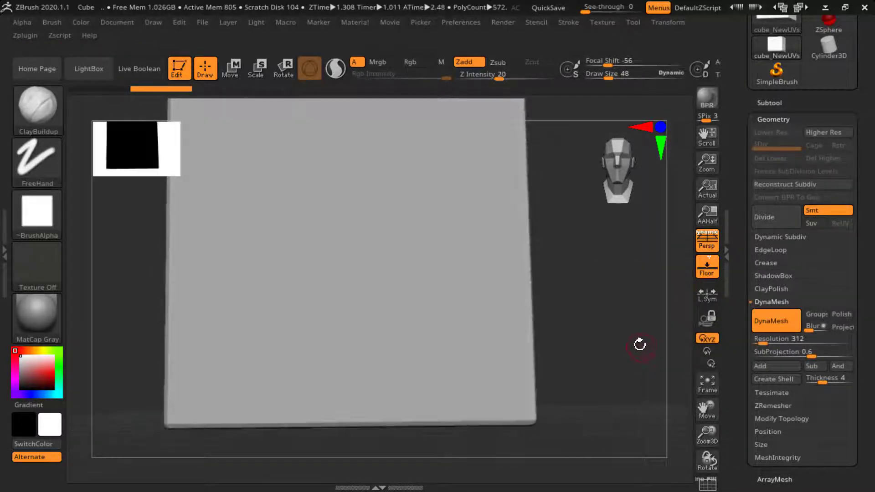
Add surface noise to the cube and frame one of its upper corners in the noise preview.
scroll(752, 333, down, 5)
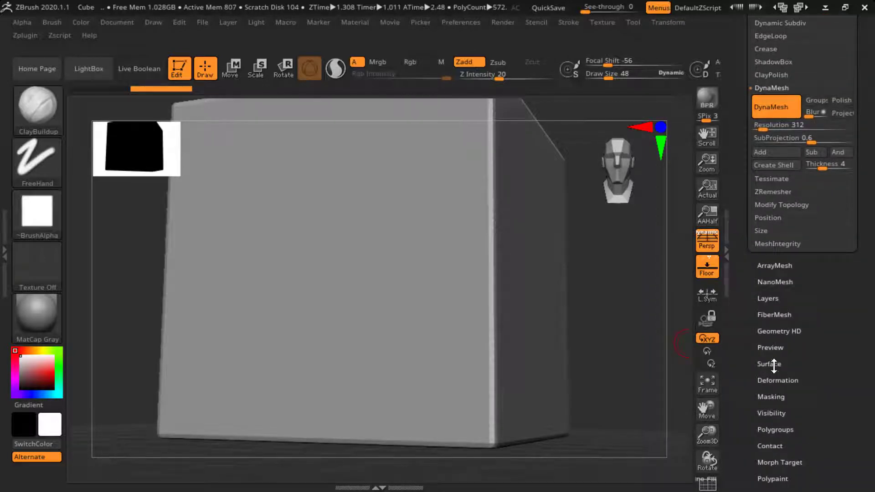
click(770, 364)
scroll(745, 209, up, 3)
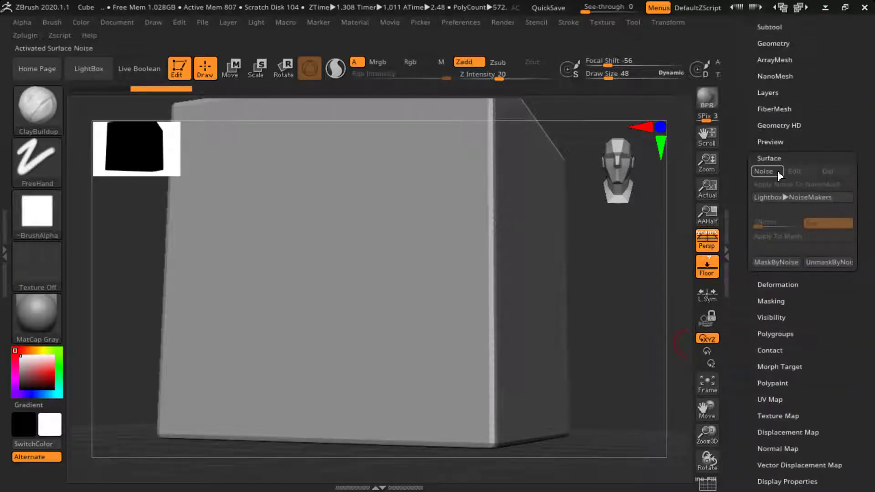
click(771, 171)
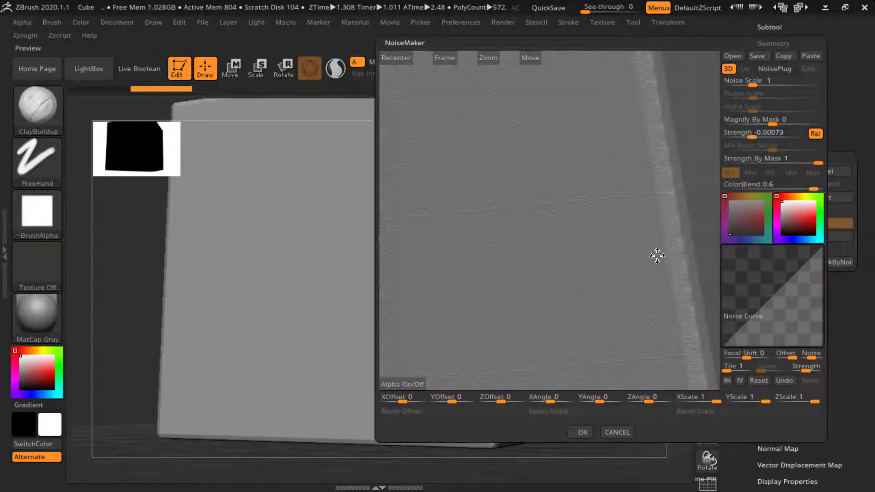
drag(576, 213, 669, 190)
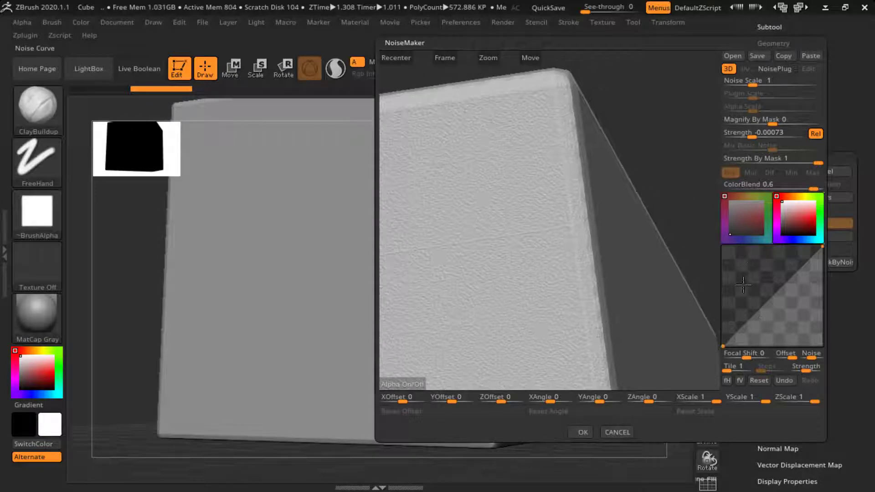
Shape the noise curve into a mid-height first peak, a dip down to zero and a steep final rise.
click(746, 308)
mouse_move(746, 309)
mouse_down()
mouse_move(740, 293)
mouse_move(775, 285)
mouse_move(783, 296)
mouse_move(778, 288)
mouse_move(743, 319)
mouse_move(750, 324)
mouse_up()
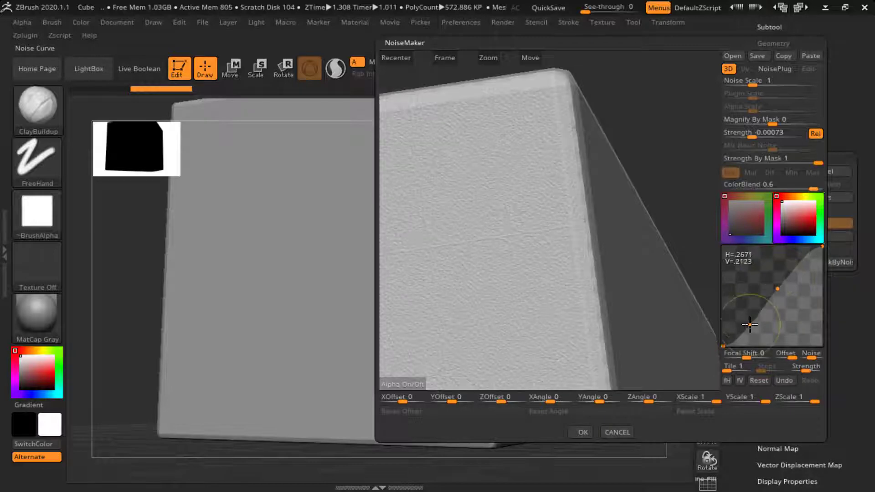
click(765, 305)
drag(759, 281, 754, 283)
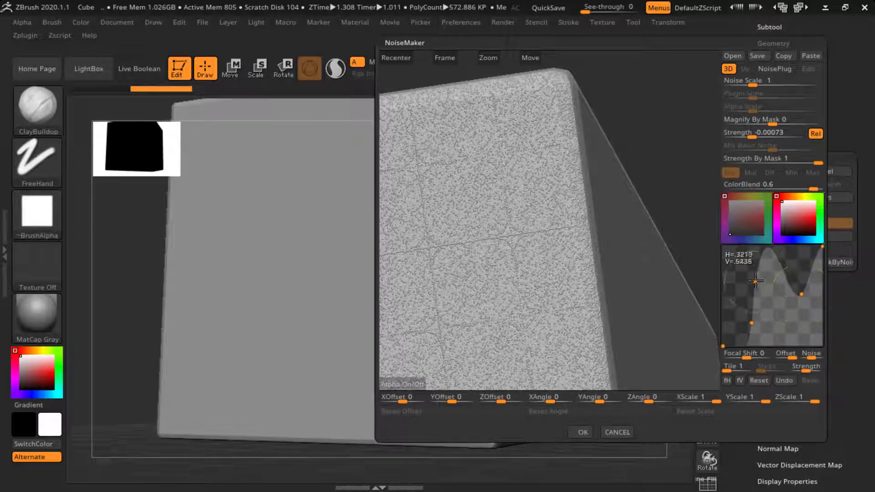
drag(755, 281, 771, 307)
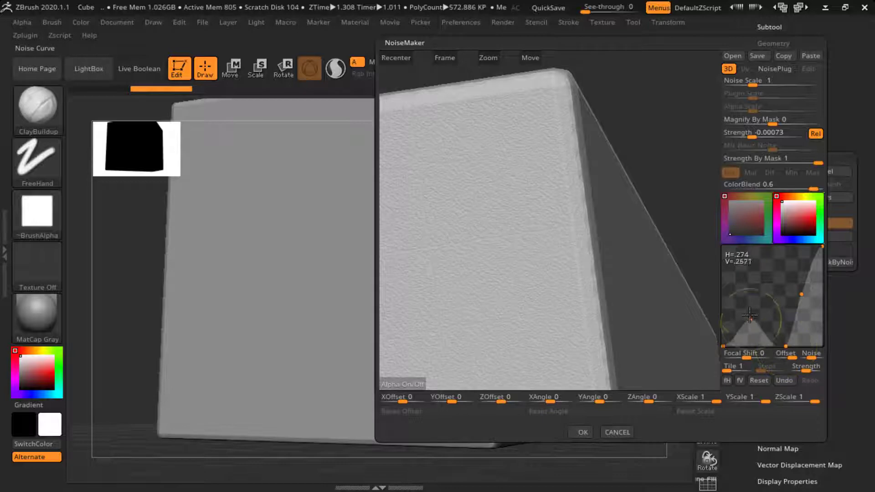
drag(749, 315, 742, 298)
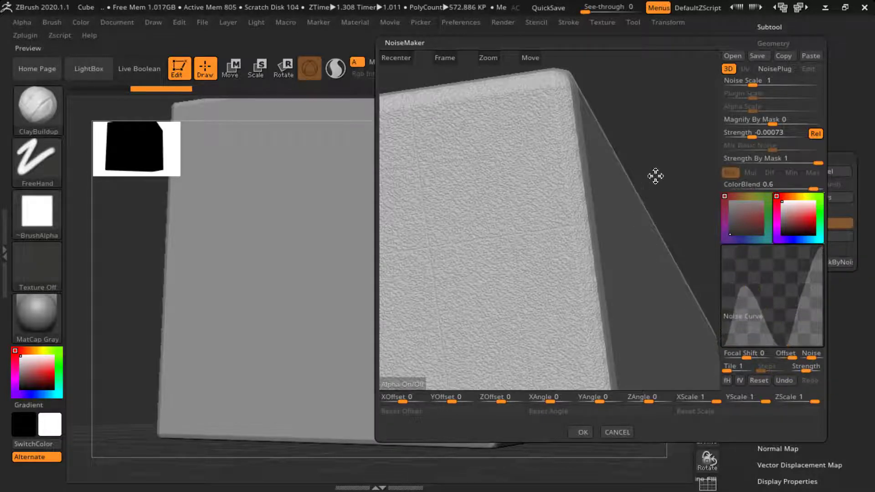
Set the Noise Scale to 3.70336 and refine the noise curve's dip, first peak and final rise with an extra upper point.
drag(655, 176, 654, 206)
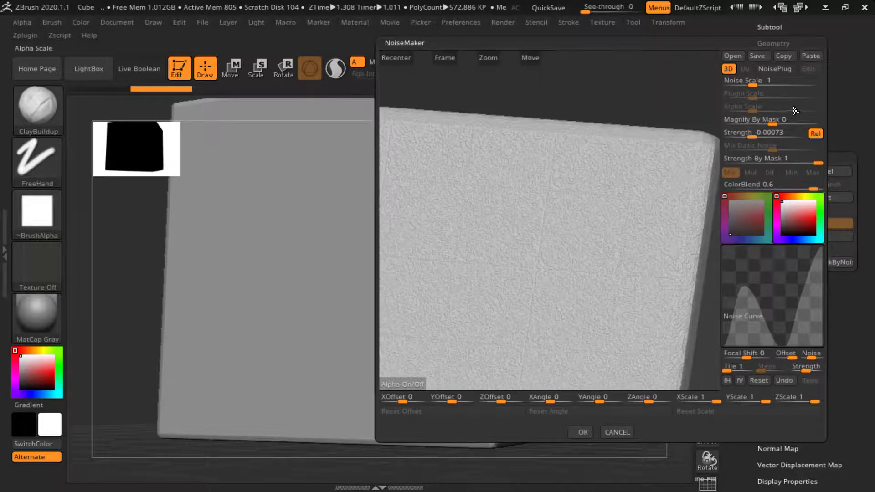
drag(758, 80, 760, 82)
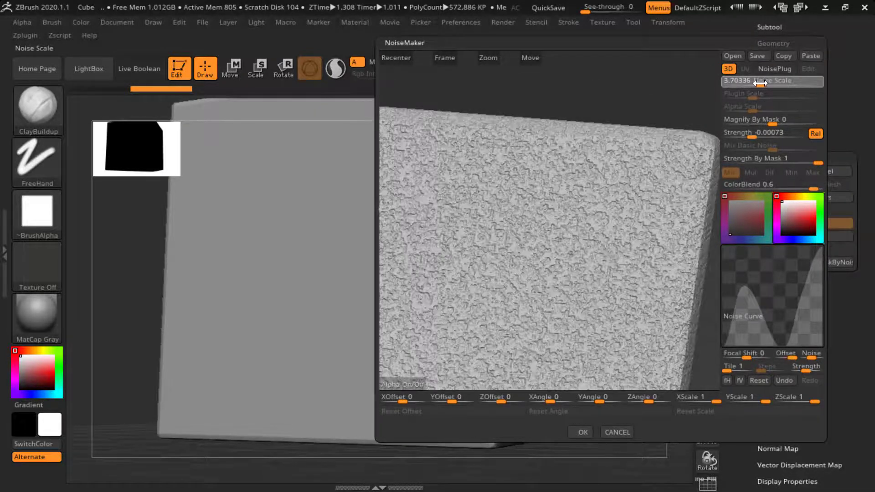
mouse_move(679, 112)
mouse_down()
mouse_move(666, 122)
mouse_move(676, 98)
mouse_move(687, 105)
mouse_up()
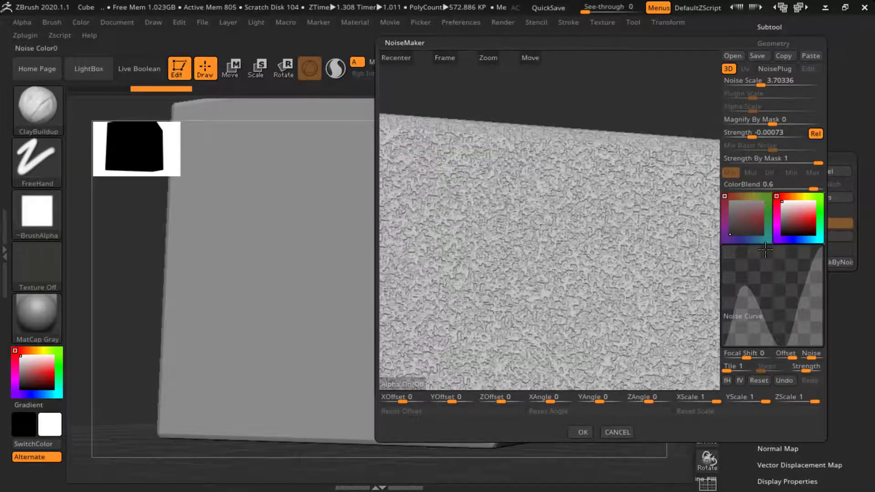
drag(782, 334, 773, 341)
drag(800, 296, 793, 292)
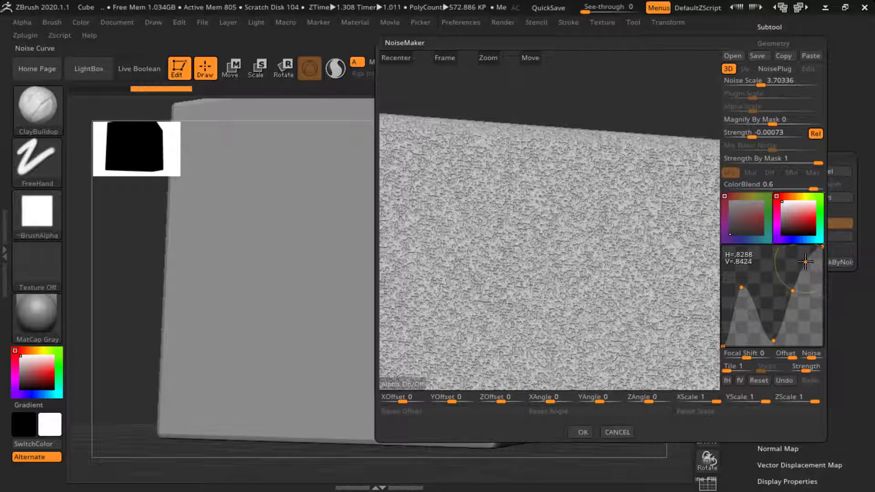
drag(739, 303, 742, 290)
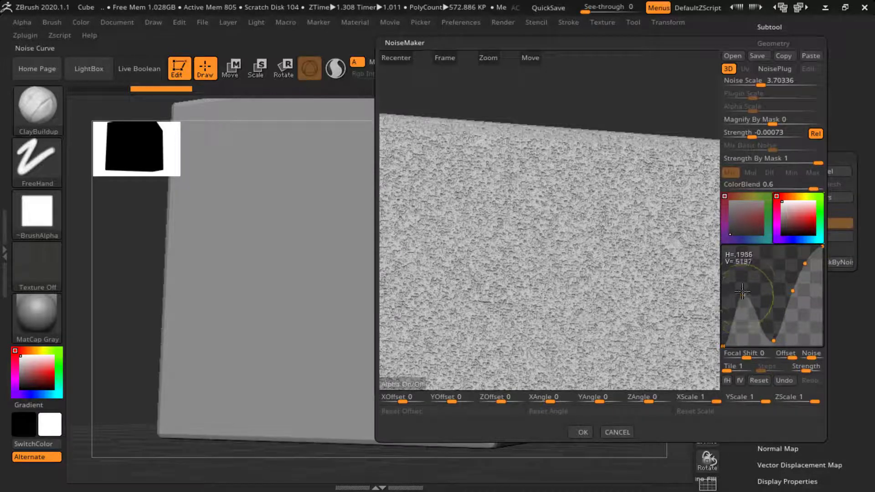
Try a Strength By Mask of 3, and increase the noise curve's Steps Strength.
click(820, 163)
text(3)
mouse_move(819, 161)
mouse_down()
mouse_move(804, 161)
mouse_move(827, 165)
mouse_up()
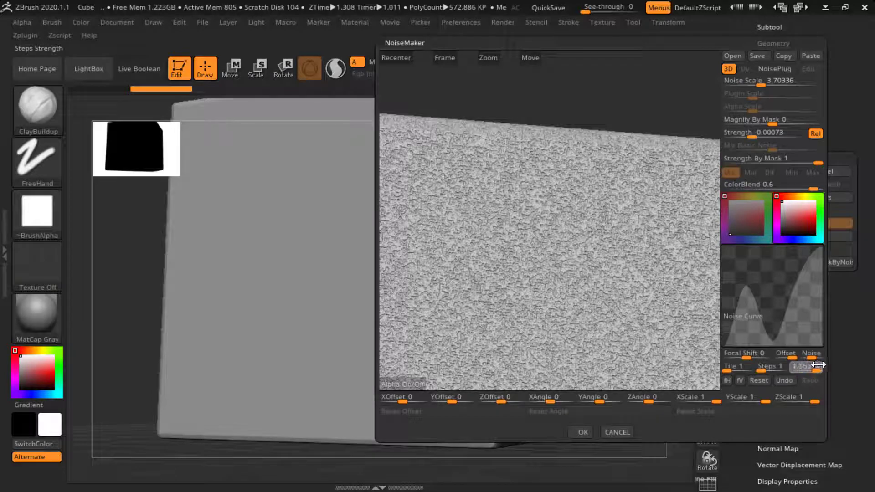
drag(818, 365, 819, 365)
Set the Noise Scale to 5.96429 and soften the noise curve with a shallower dip, a lower first peak and a shelf on the rise.
mouse_move(766, 83)
mouse_down()
mouse_move(756, 83)
mouse_move(765, 83)
mouse_up()
mouse_move(791, 327)
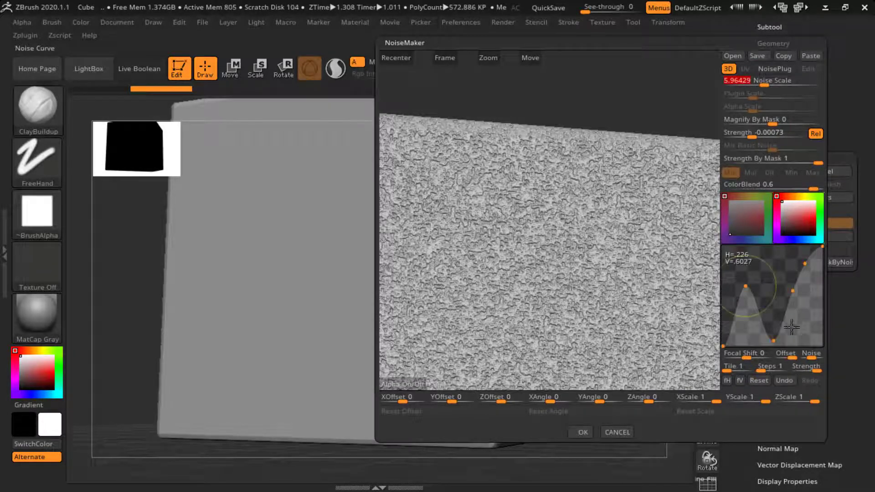
drag(775, 338, 774, 325)
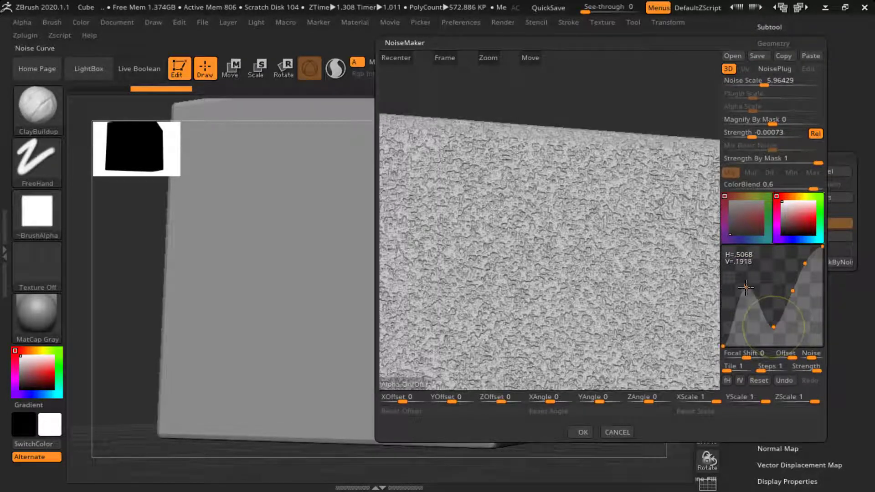
drag(745, 295, 749, 301)
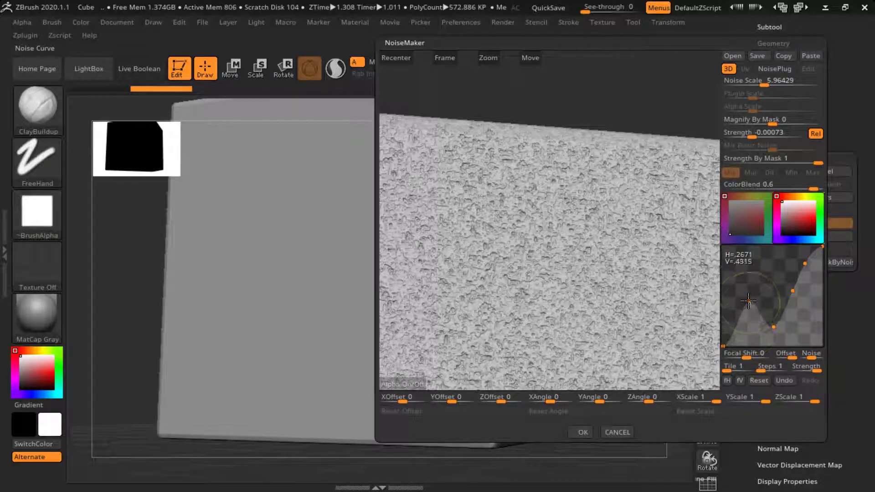
drag(666, 290, 613, 303)
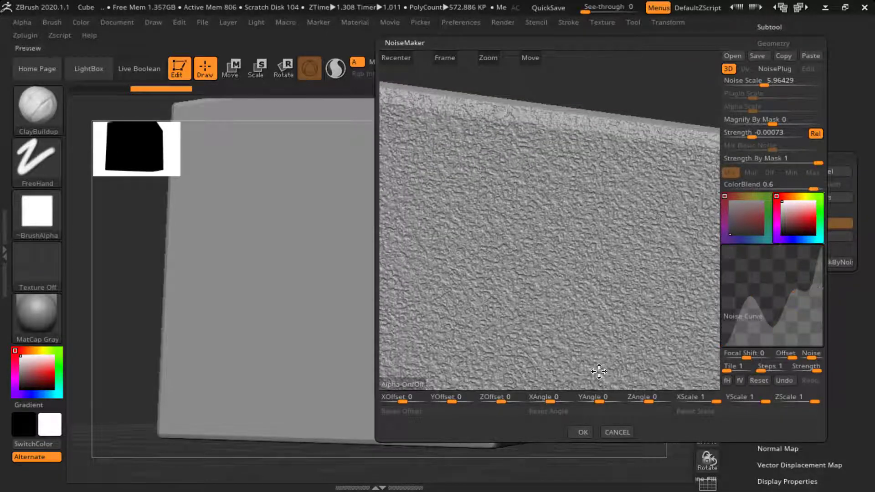
Accept the current noise settings for the cube, and set the Noise Scale to 36.46543.
click(581, 432)
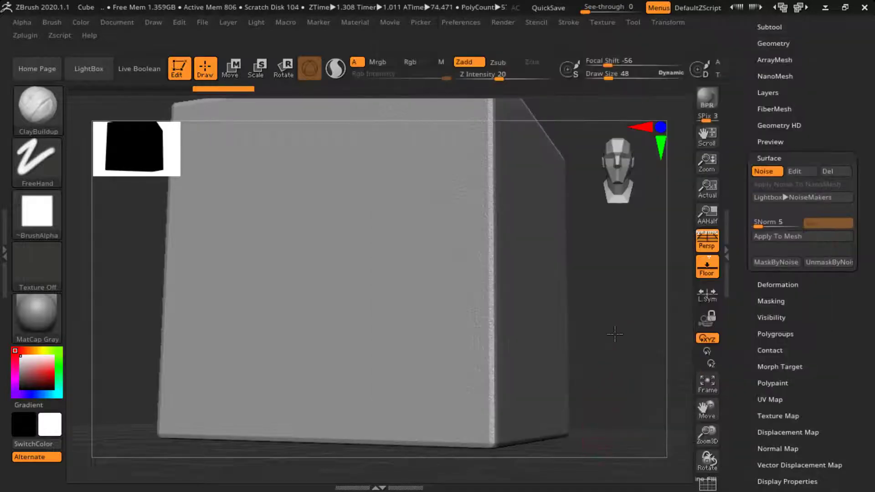
drag(614, 334, 648, 352)
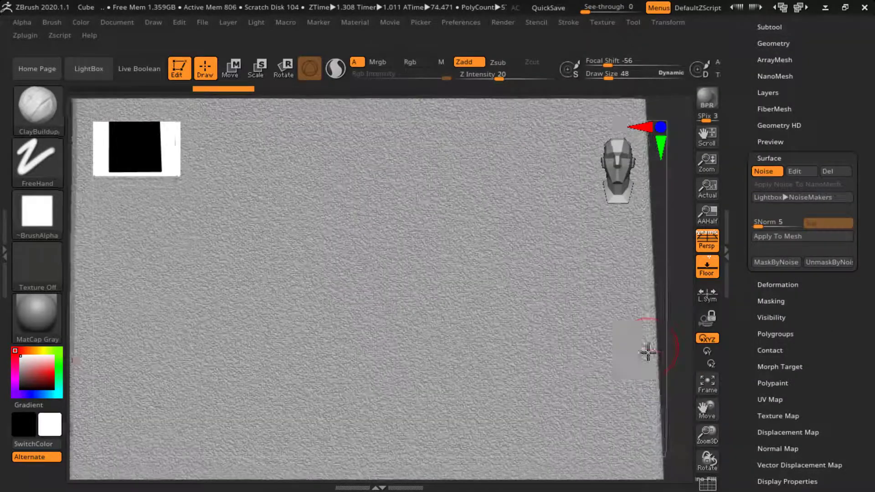
mouse_move(666, 322)
mouse_down()
mouse_move(684, 337)
mouse_move(665, 329)
mouse_move(664, 337)
mouse_up()
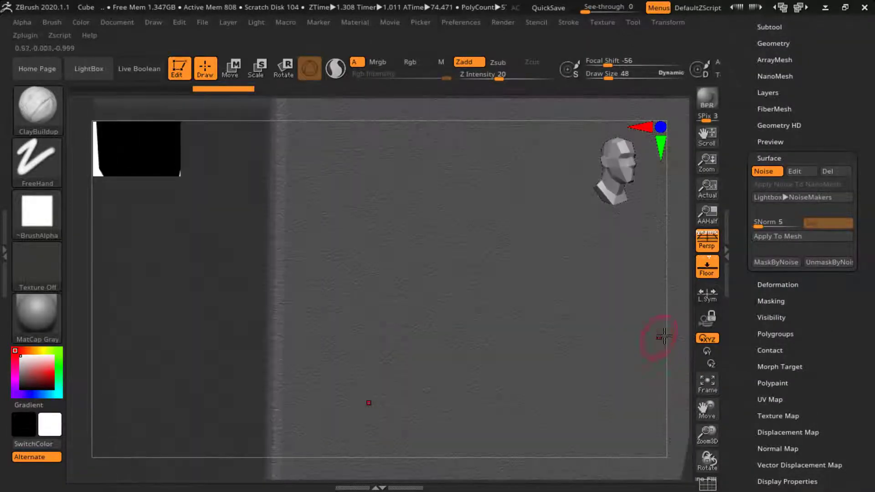
mouse_move(648, 403)
mouse_down()
mouse_move(670, 352)
mouse_move(672, 386)
mouse_move(620, 379)
mouse_move(680, 305)
mouse_move(632, 267)
mouse_move(625, 302)
mouse_up()
mouse_move(593, 169)
mouse_down()
mouse_move(555, 129)
mouse_move(551, 162)
mouse_move(433, 172)
mouse_move(505, 174)
mouse_move(665, 256)
mouse_move(647, 254)
mouse_move(658, 240)
mouse_move(606, 237)
mouse_up()
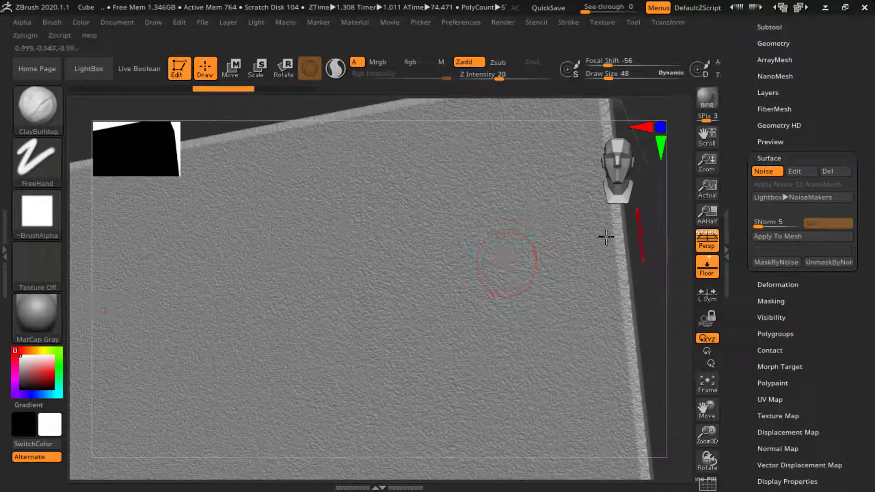
click(796, 171)
drag(767, 83, 782, 93)
click(581, 432)
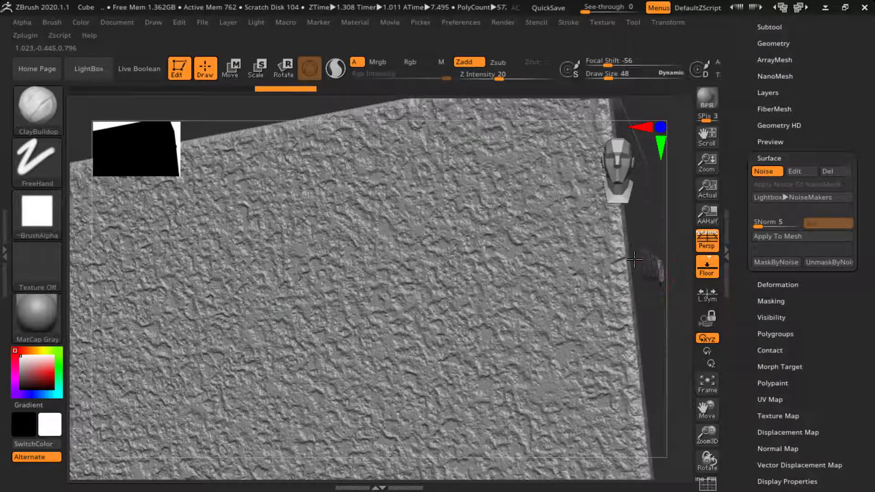
Reshape the noise curve into a broad first hump with a shallow dip close to the final rise.
drag(680, 269, 695, 218)
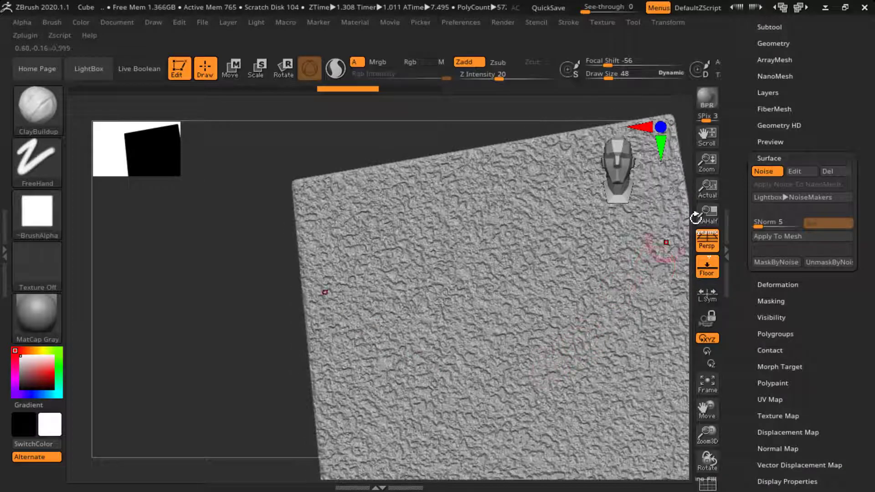
click(787, 173)
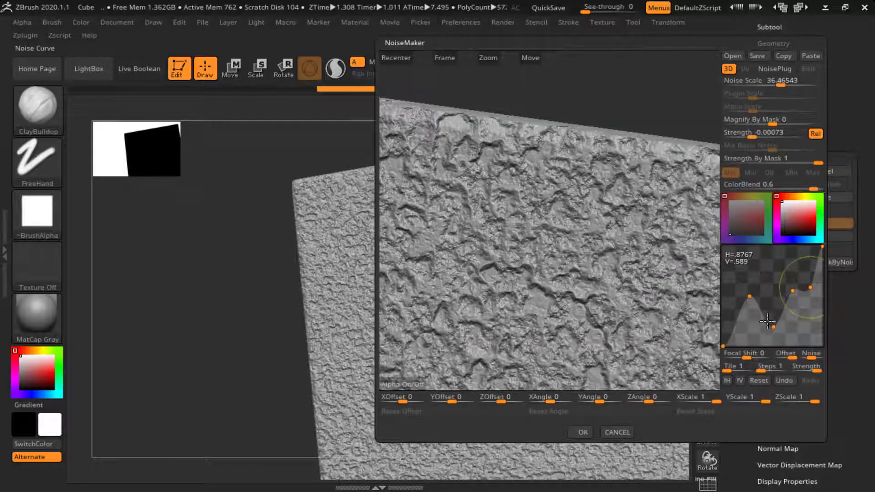
drag(767, 322, 795, 307)
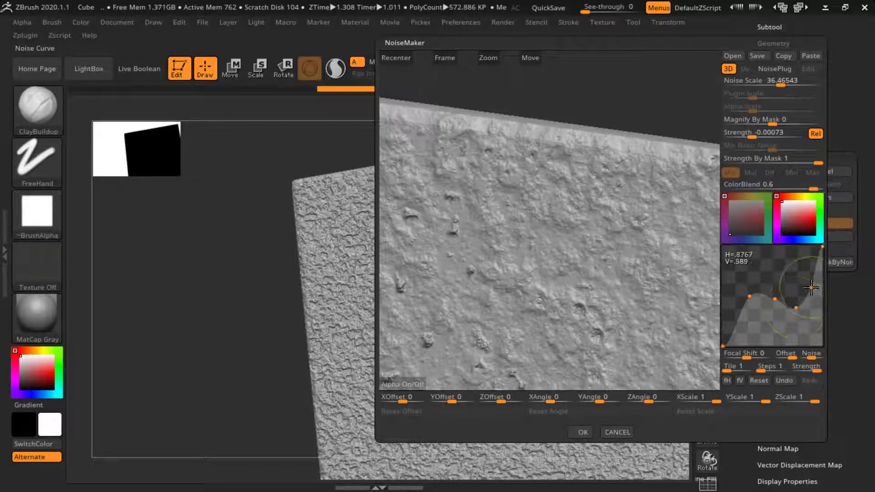
click(583, 432)
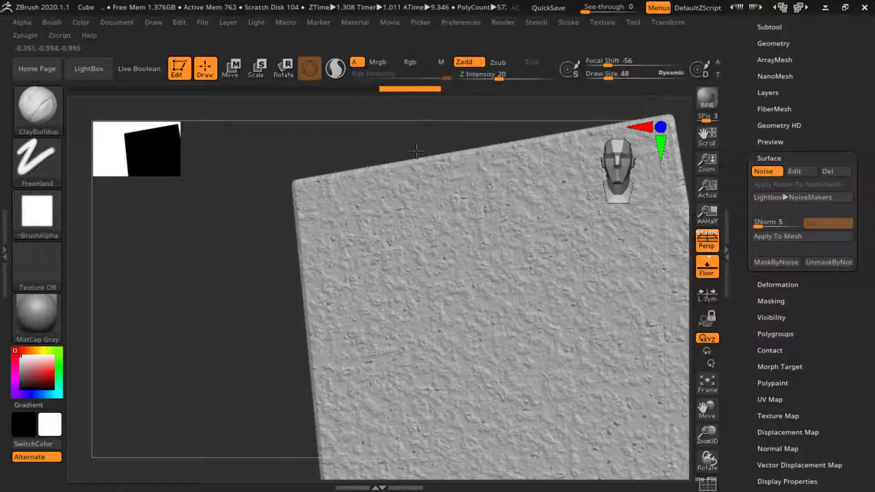
Sculpt raised ClayBuildup strokes across the noisy front face of the cube and smooth them.
mouse_move(416, 150)
mouse_down()
mouse_move(428, 168)
mouse_move(373, 178)
mouse_move(415, 168)
mouse_move(464, 188)
mouse_up()
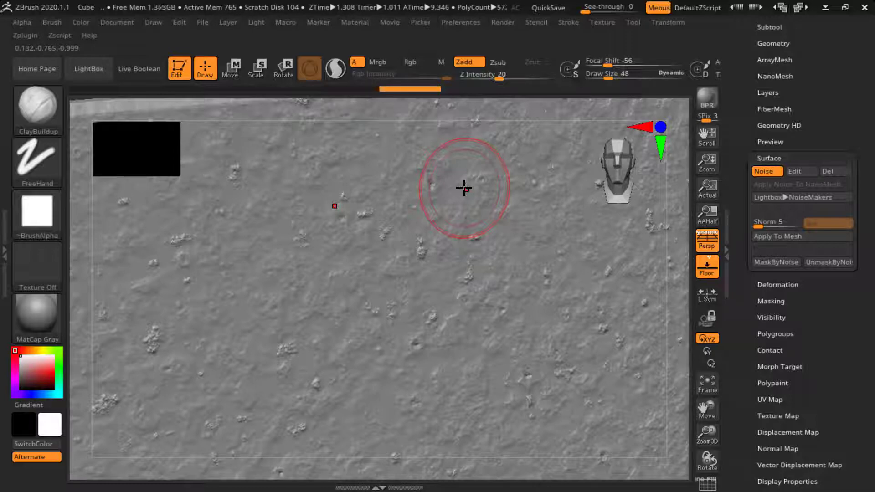
drag(326, 290, 490, 279)
click(551, 270)
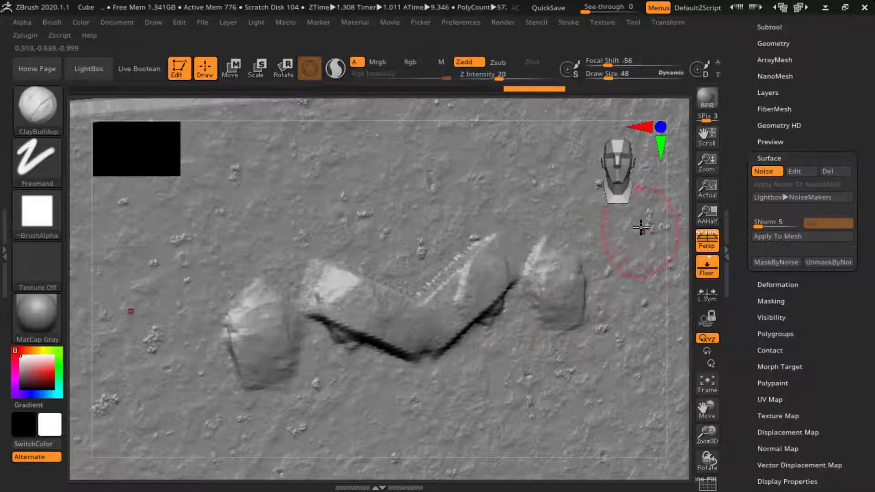
mouse_move(665, 239)
mouse_down()
mouse_move(482, 156)
mouse_move(446, 209)
mouse_up()
mouse_move(374, 280)
mouse_down()
mouse_move(416, 324)
mouse_move(412, 383)
mouse_up()
mouse_move(400, 266)
shift+mouse_down()
mouse_move(370, 291)
mouse_move(422, 290)
shift+mouse_up()
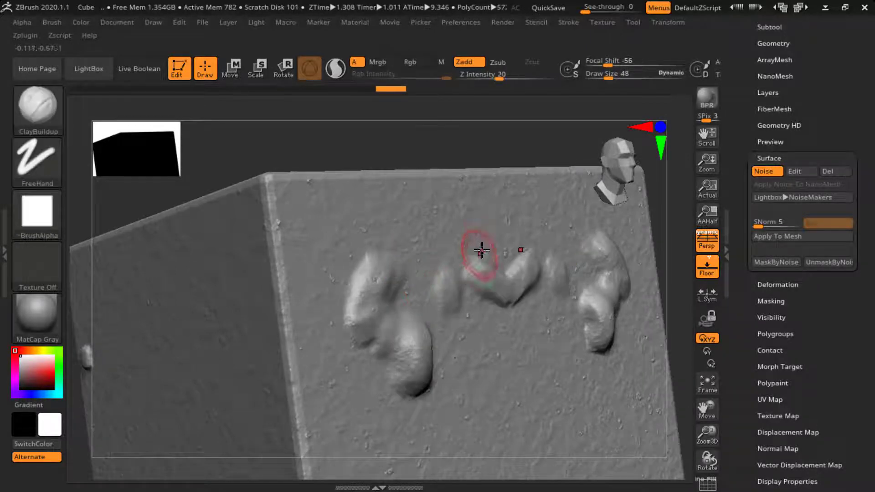
Enlarge the Draw Size to 129 and build up large clay mounds over the strokes on the front face.
key(space)
drag(480, 250, 493, 250)
mouse_move(445, 289)
mouse_down()
mouse_move(448, 366)
mouse_move(408, 278)
mouse_move(485, 278)
mouse_move(369, 350)
mouse_move(492, 395)
mouse_move(537, 292)
mouse_move(492, 309)
mouse_move(383, 319)
mouse_up()
Flatten the mounds on the front face into rocky planes with the TrimDynamic brush, including their upper surfaces and undersides.
click(38, 107)
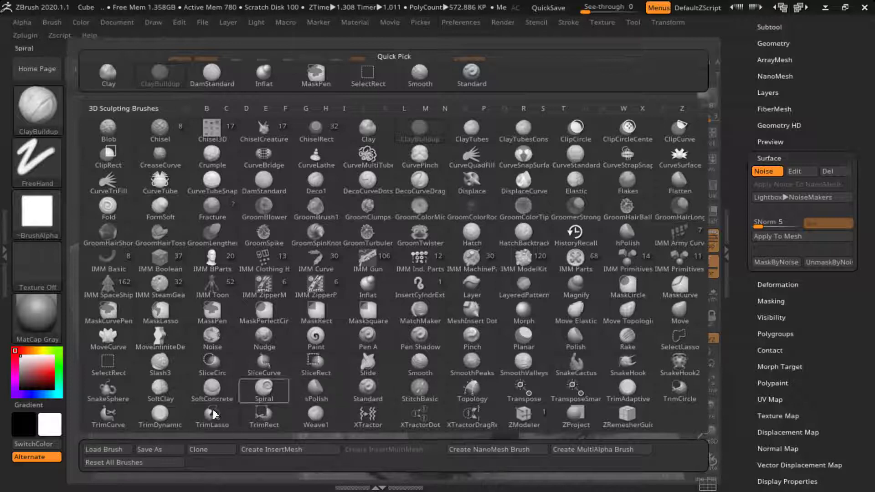
click(160, 413)
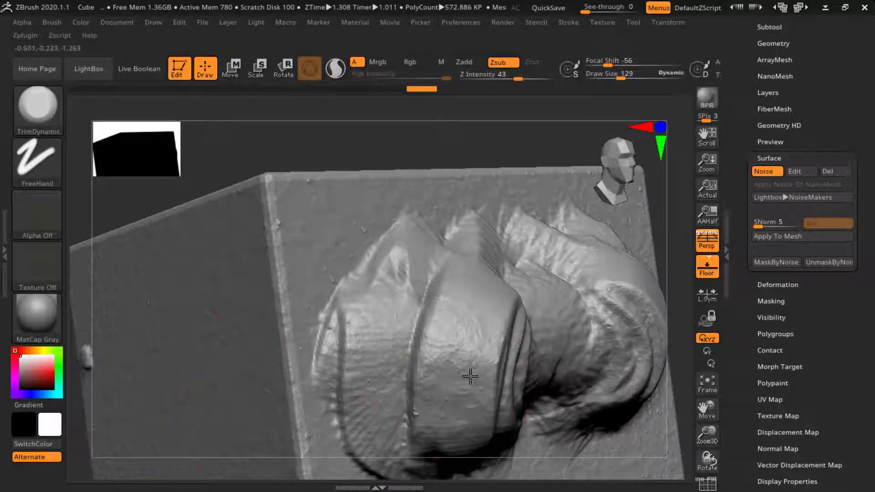
mouse_move(470, 377)
mouse_down()
mouse_move(471, 355)
mouse_move(494, 328)
mouse_move(496, 363)
mouse_move(465, 300)
mouse_move(395, 308)
mouse_move(473, 277)
mouse_move(471, 251)
mouse_up()
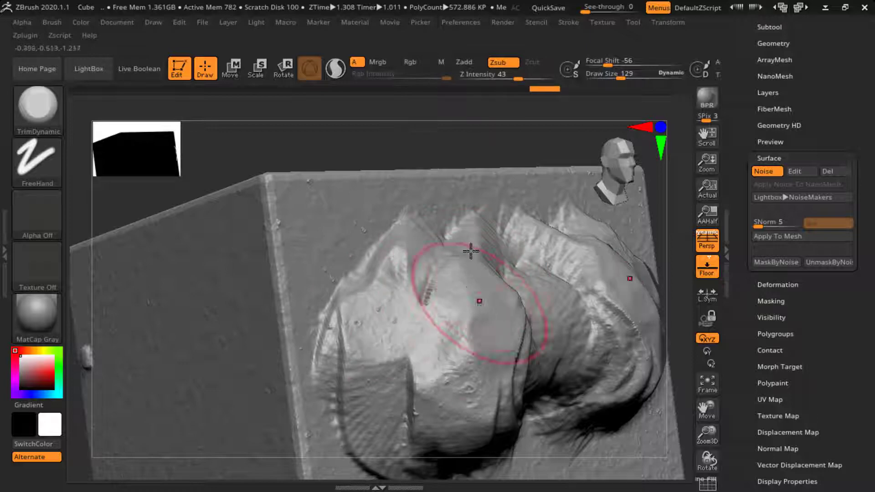
drag(485, 156, 421, 160)
mouse_move(543, 303)
mouse_down()
mouse_move(506, 336)
mouse_move(501, 324)
mouse_move(465, 409)
mouse_move(474, 419)
mouse_move(490, 426)
mouse_move(510, 363)
mouse_move(463, 258)
mouse_move(448, 269)
mouse_move(452, 258)
mouse_up()
mouse_move(469, 144)
alt+mouse_down()
mouse_move(419, 158)
mouse_move(285, 393)
mouse_move(237, 318)
mouse_move(260, 394)
alt+mouse_up()
mouse_move(498, 222)
mouse_down()
mouse_move(451, 270)
mouse_move(442, 261)
mouse_up()
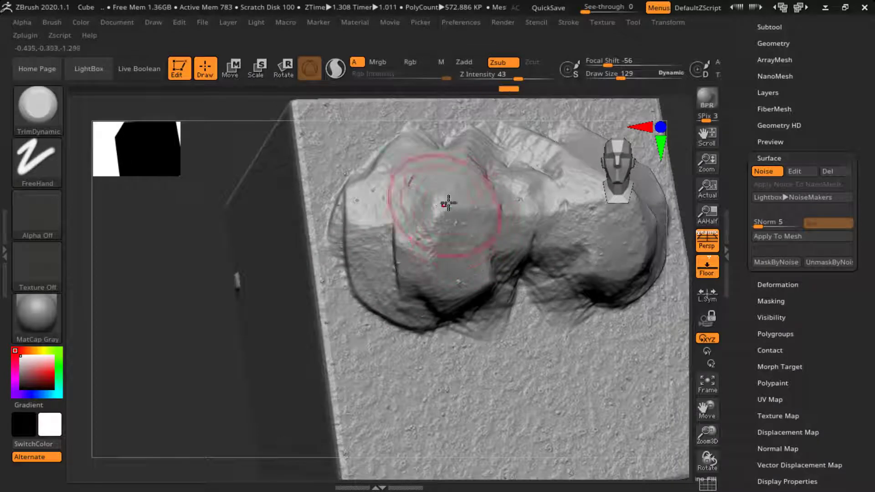
mouse_move(448, 203)
mouse_down()
mouse_move(455, 233)
mouse_move(472, 189)
mouse_move(465, 211)
mouse_up()
drag(413, 228, 433, 291)
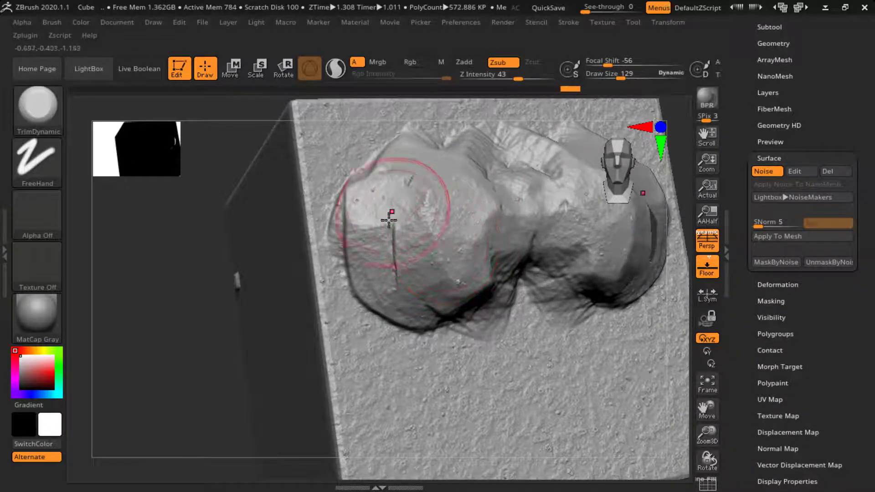
mouse_move(389, 220)
mouse_down()
mouse_move(363, 230)
mouse_move(389, 232)
mouse_move(433, 197)
mouse_move(467, 199)
mouse_move(481, 217)
mouse_move(465, 172)
mouse_up()
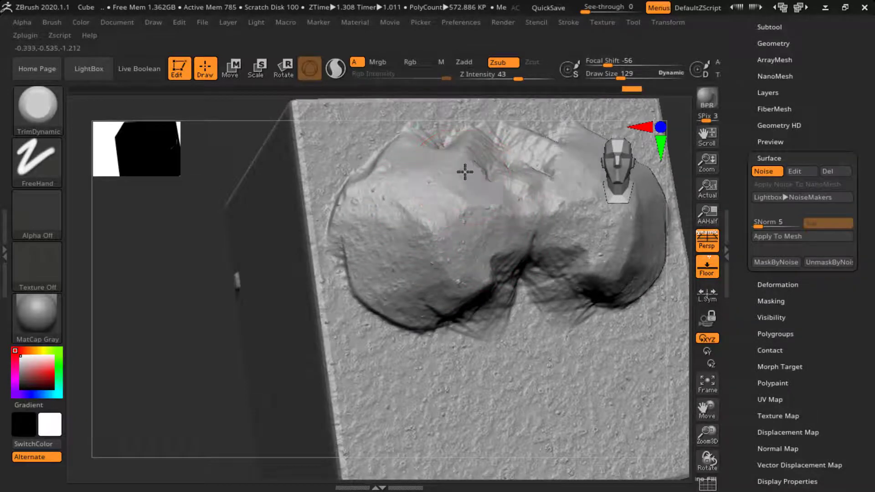
drag(471, 271, 467, 307)
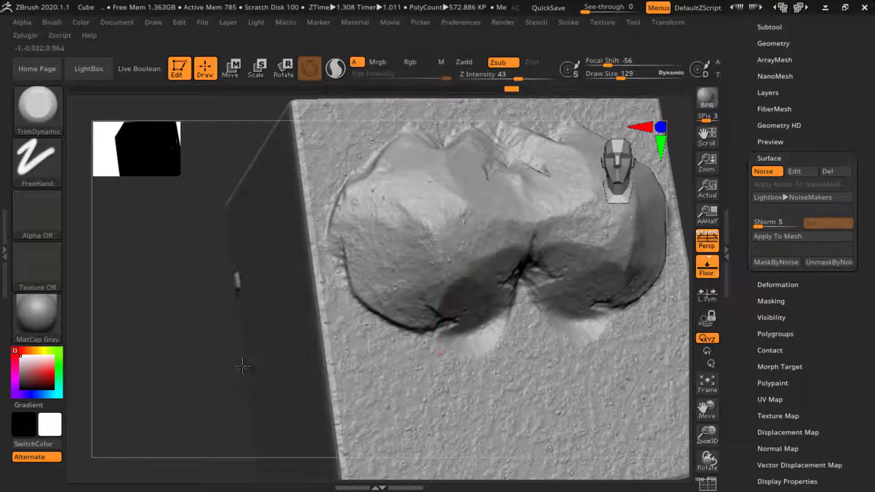
Reset the noise curve to its default straight diagonal and accept the settings for the sculpted cube.
mouse_move(159, 348)
mouse_down()
mouse_move(322, 299)
mouse_move(469, 185)
mouse_move(521, 247)
mouse_move(535, 236)
mouse_up()
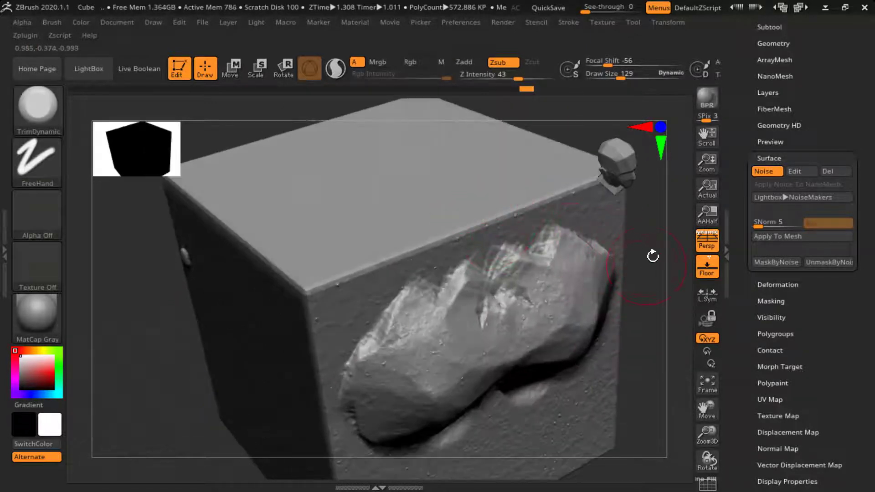
drag(652, 256, 620, 279)
key(f)
click(779, 172)
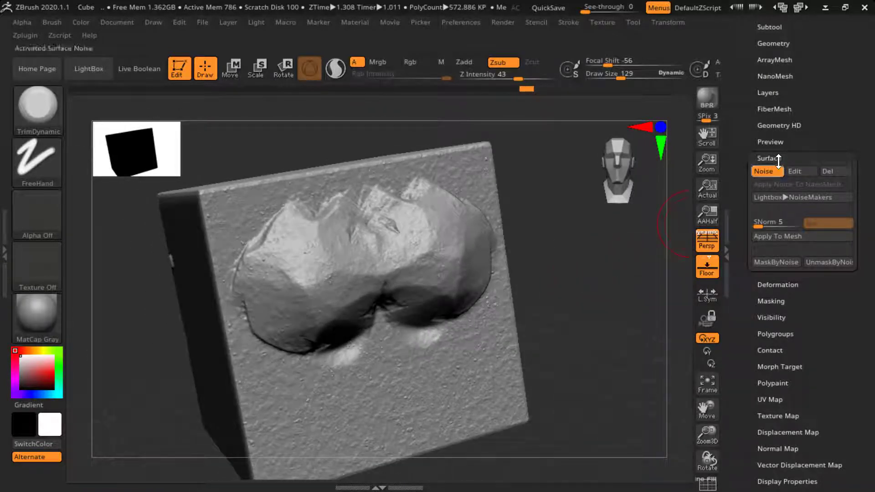
click(802, 172)
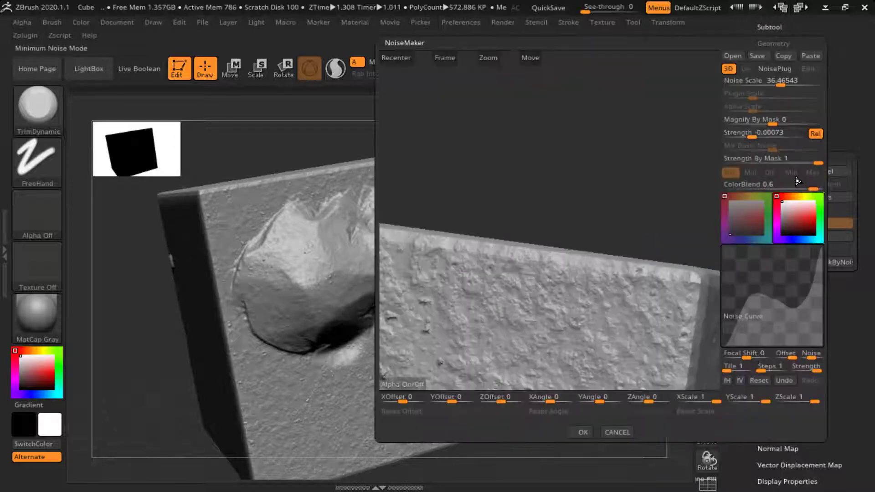
click(766, 380)
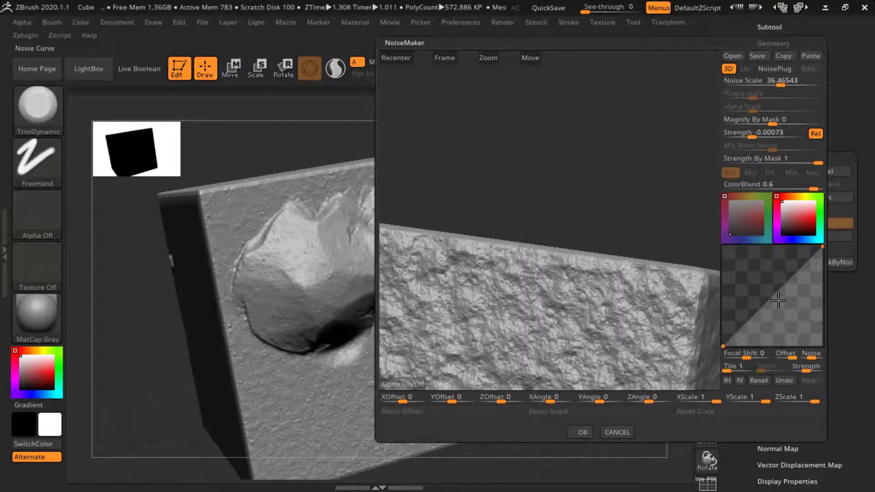
drag(652, 219, 656, 169)
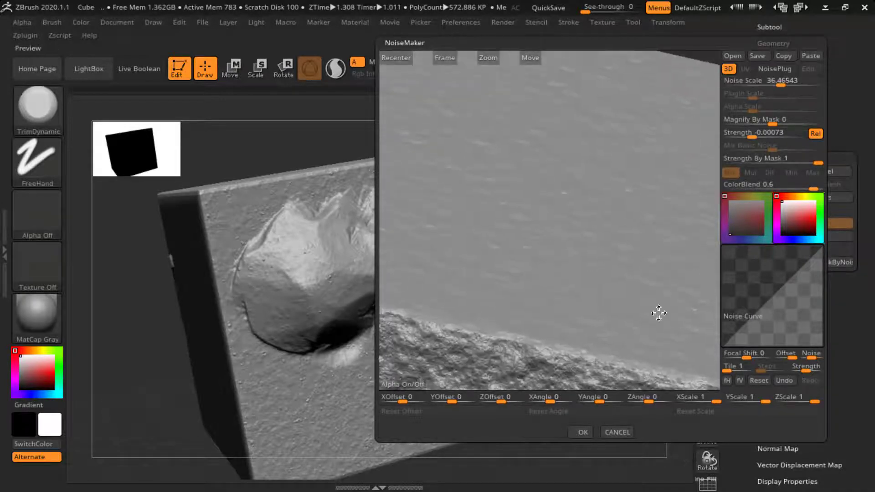
click(581, 433)
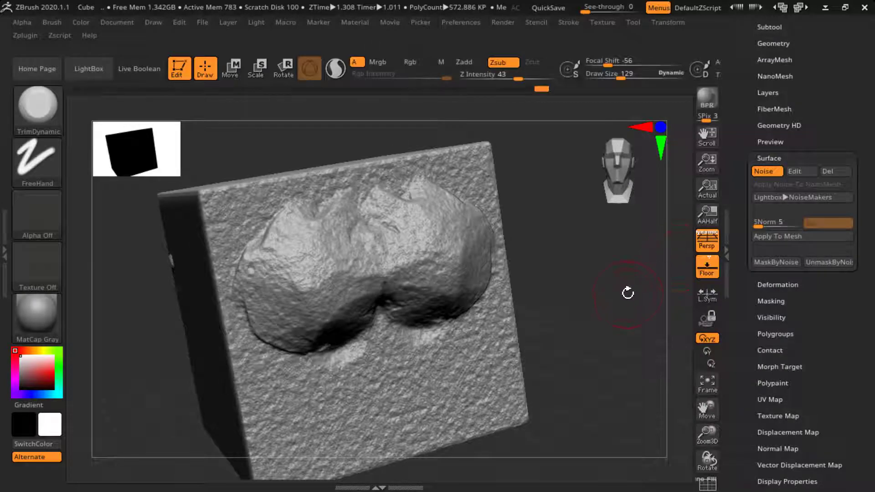
mouse_move(623, 292)
mouse_down()
mouse_move(641, 307)
mouse_move(628, 278)
mouse_move(633, 307)
mouse_move(627, 286)
mouse_move(617, 295)
mouse_move(603, 279)
mouse_move(583, 302)
mouse_move(645, 279)
mouse_move(601, 277)
mouse_move(578, 293)
mouse_move(617, 299)
mouse_move(584, 289)
mouse_move(569, 297)
mouse_move(601, 272)
mouse_move(590, 279)
mouse_move(609, 273)
mouse_move(599, 276)
mouse_move(637, 336)
mouse_move(656, 313)
mouse_up()
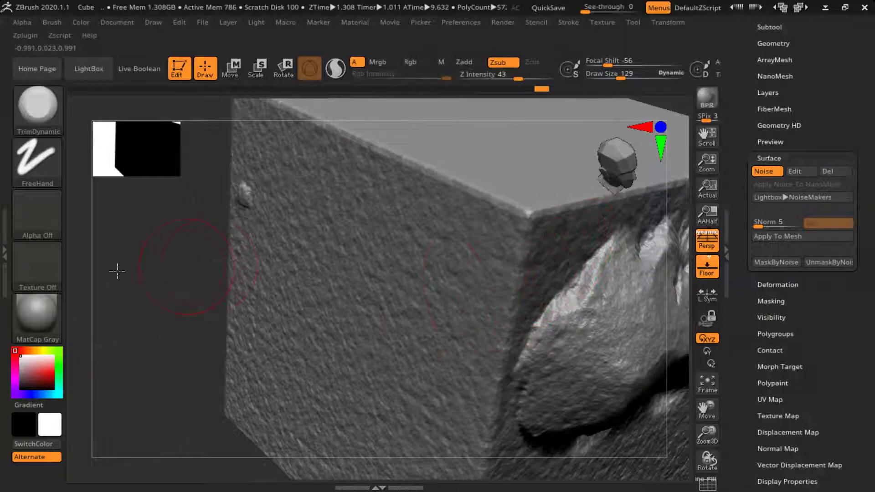
drag(117, 271, 341, 160)
mouse_move(637, 107)
mouse_down()
mouse_move(568, 173)
mouse_move(641, 207)
mouse_move(613, 218)
mouse_move(596, 245)
mouse_move(604, 195)
mouse_up()
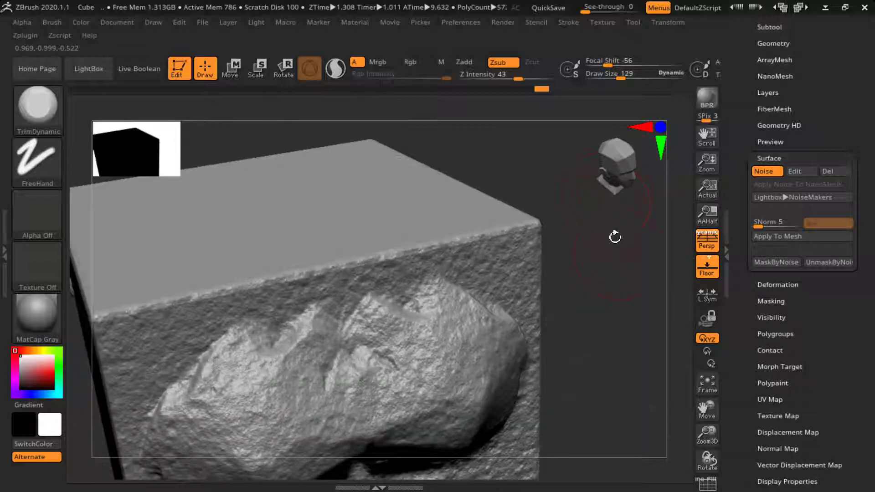